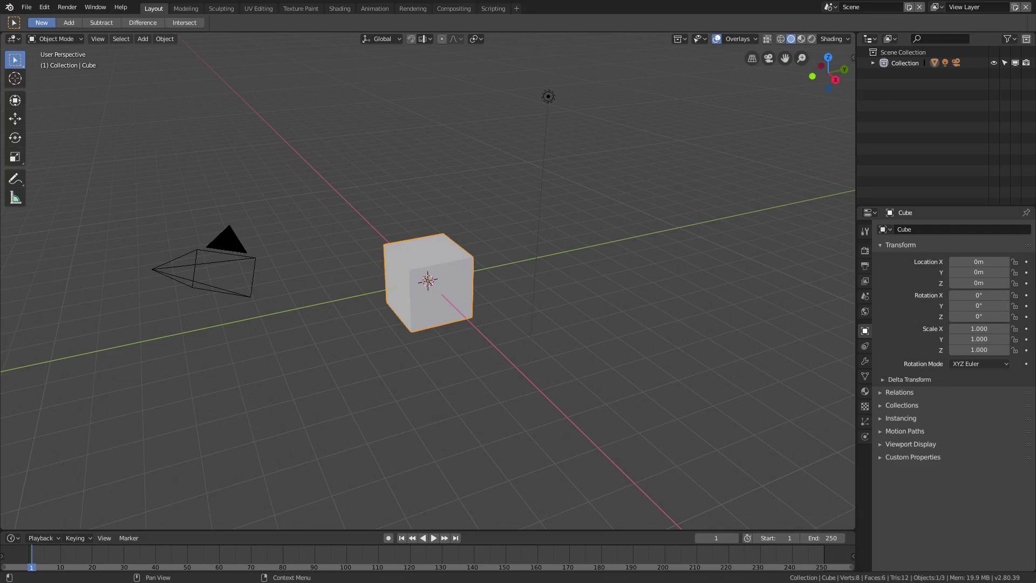
Delete the default cube and add a text object at the origin
{"action": "middle_click_drag", "start_coordinate": [416, 340], "coordinate": [482, 307]}
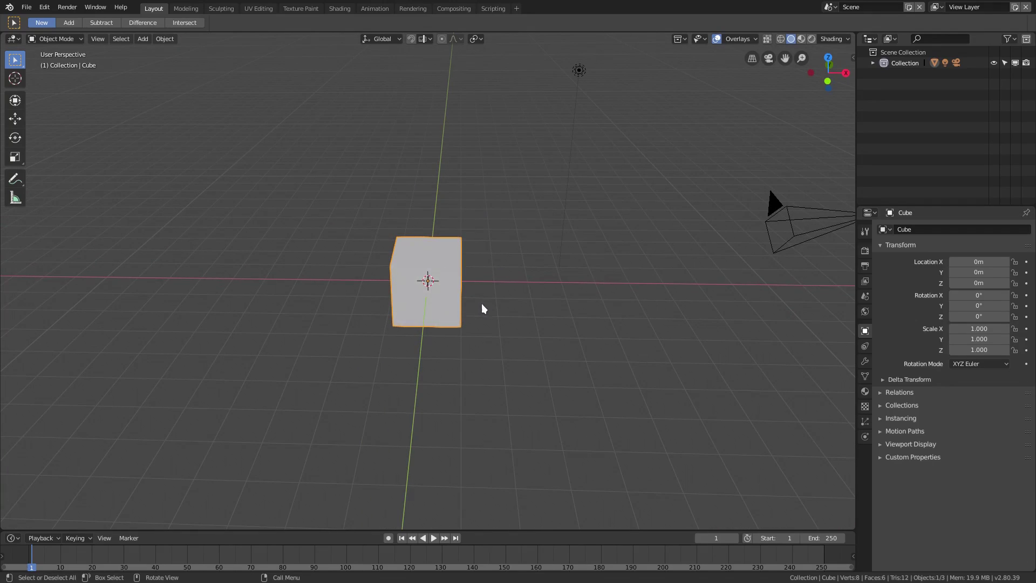
{"action": "key", "text": "Delete"}
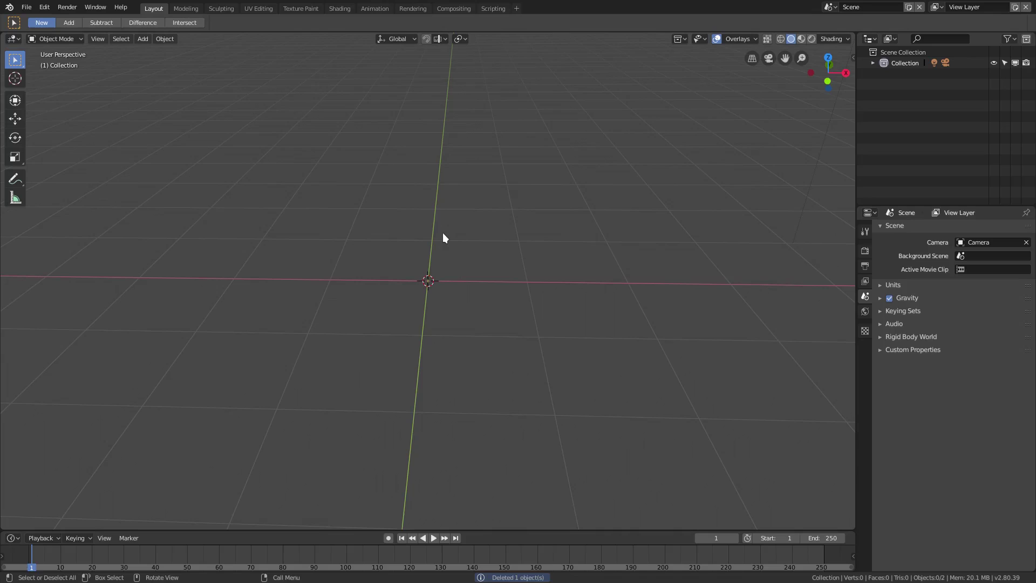
{"action": "key", "text": "shift+a"}
{"action": "left_click", "coordinate": [443, 233]}
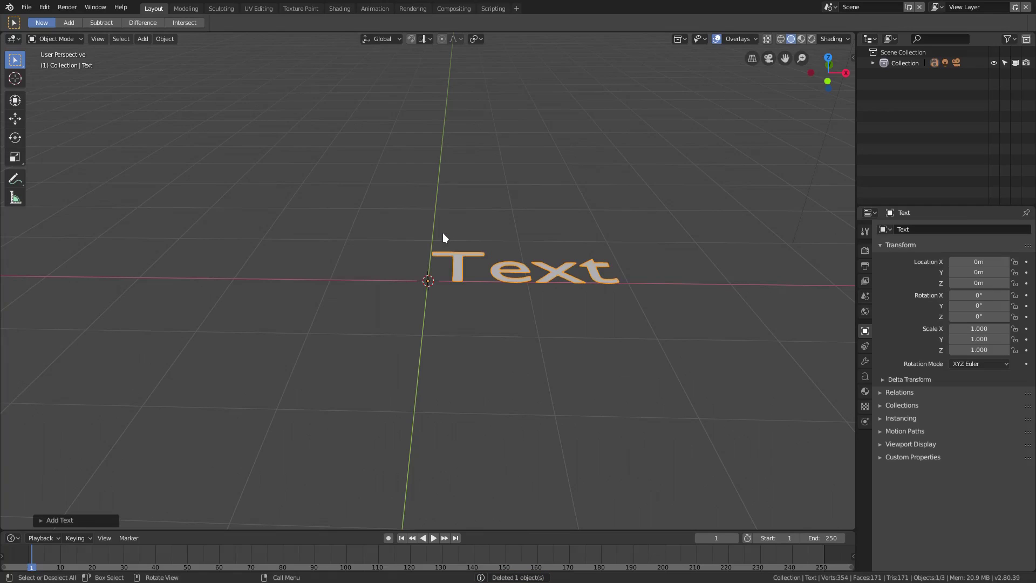
Rotate the text 90° about the X axis and scale it up uniformly to about 1.5
{"action": "type", "text": "rx"}
{"action": "type", "text": "90"}
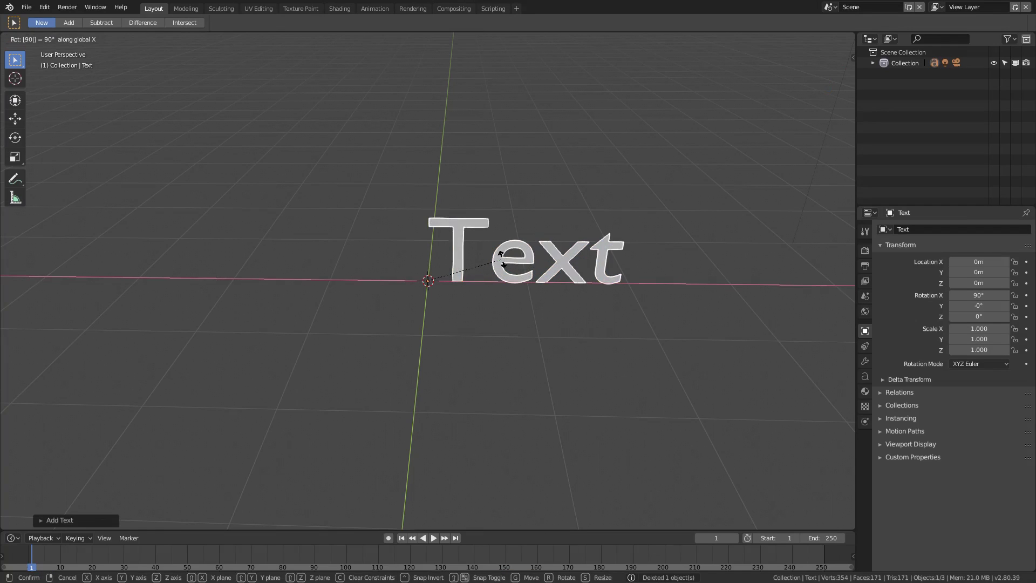
{"action": "key", "text": "Return"}
{"action": "middle_click_drag", "start_coordinate": [543, 270], "coordinate": [576, 280]}
{"action": "key", "text": "s"}
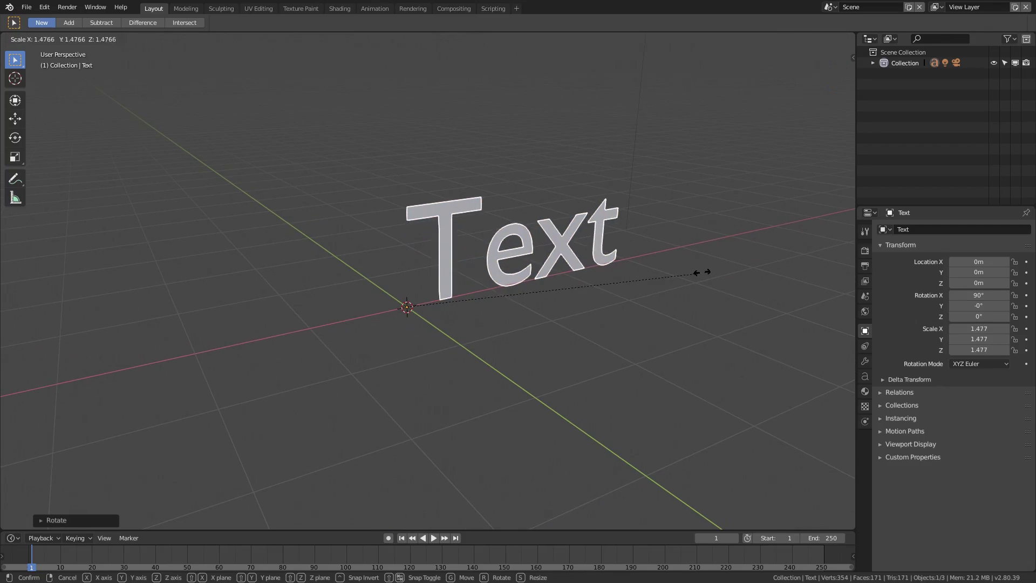
{"action": "left_click", "coordinate": [621, 281]}
Give the text thickness by setting its geometry extrusion to 0.06 m
{"action": "left_click", "coordinate": [865, 377]}
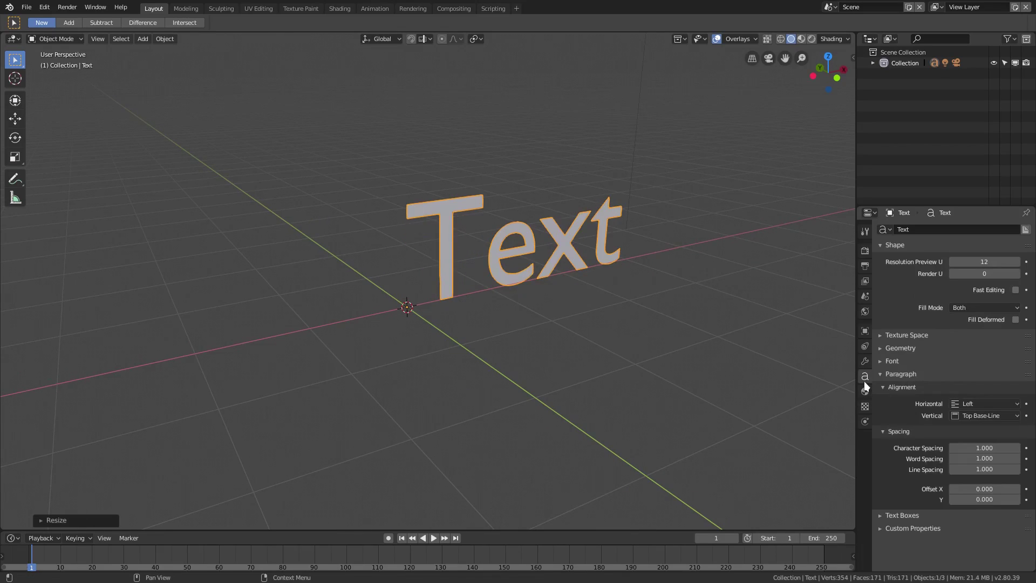
{"action": "left_click", "coordinate": [909, 348]}
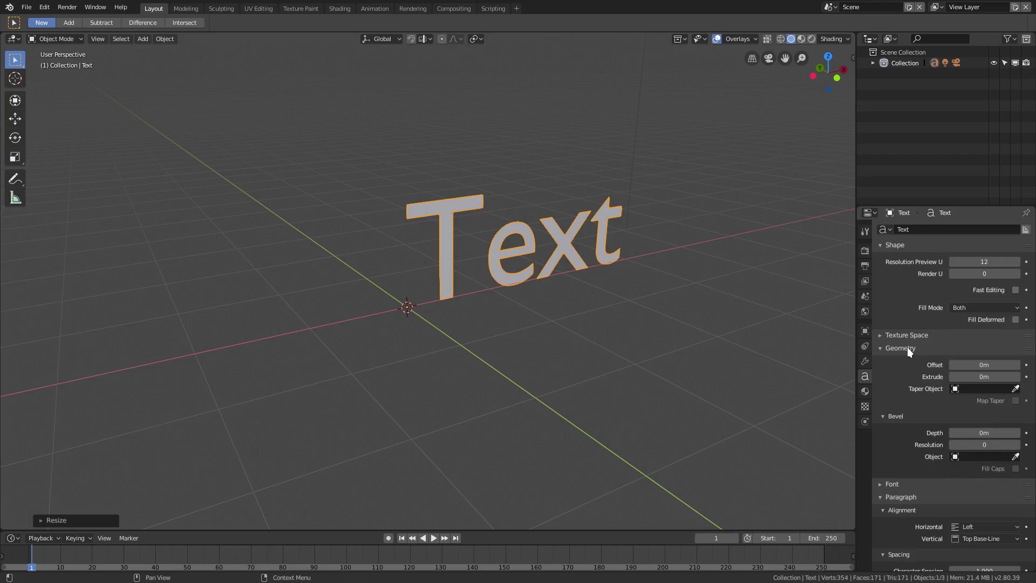
{"action": "mouse_move", "coordinate": [985, 376]}
{"action": "left_mouse_down"}
{"action": "mouse_move", "coordinate": [1004, 377]}
{"action": "mouse_move", "coordinate": [989, 377]}
{"action": "left_mouse_up"}
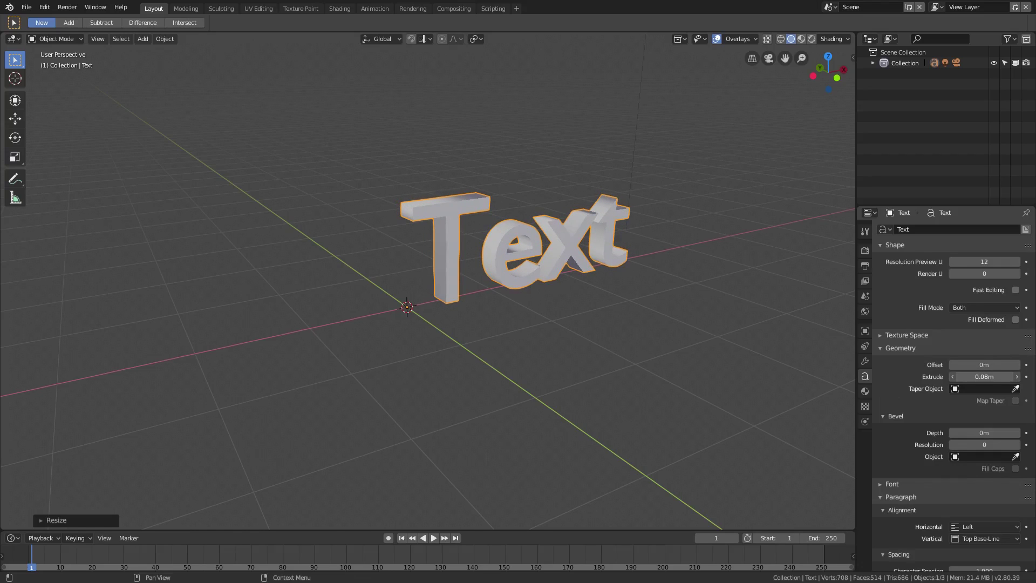
{"action": "middle_click_drag", "start_coordinate": [518, 291], "coordinate": [626, 313]}
{"action": "mouse_move", "coordinate": [982, 376]}
{"action": "left_mouse_down"}
{"action": "mouse_move", "coordinate": [968, 377]}
{"action": "mouse_move", "coordinate": [981, 377]}
{"action": "left_mouse_up"}
{"action": "middle_click_drag", "start_coordinate": [534, 281], "coordinate": [646, 368]}
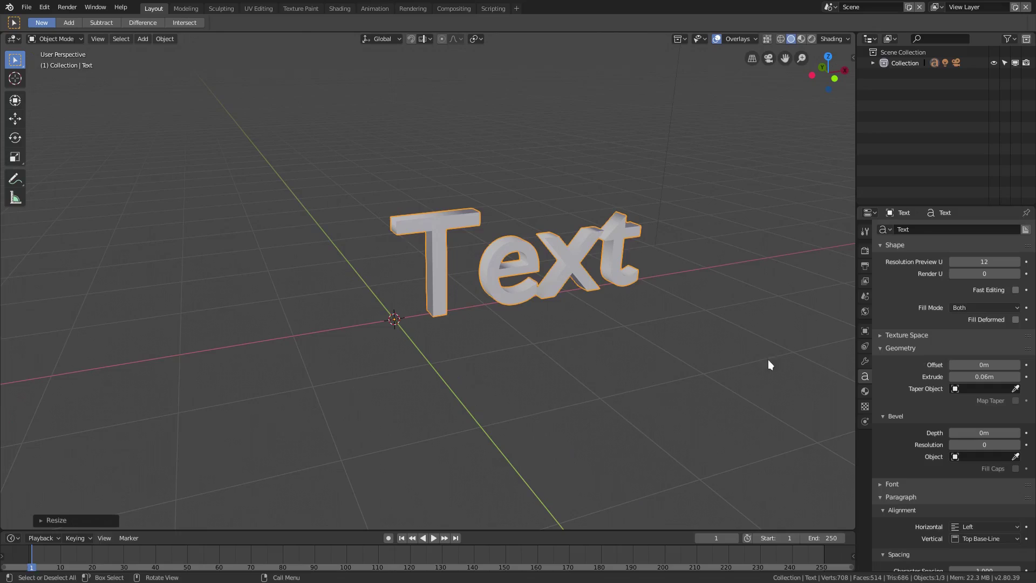
Set the text's horizontal paragraph alignment to Center
{"action": "scroll", "coordinate": [895, 349], "scroll_direction": "down", "scroll_amount": 4}
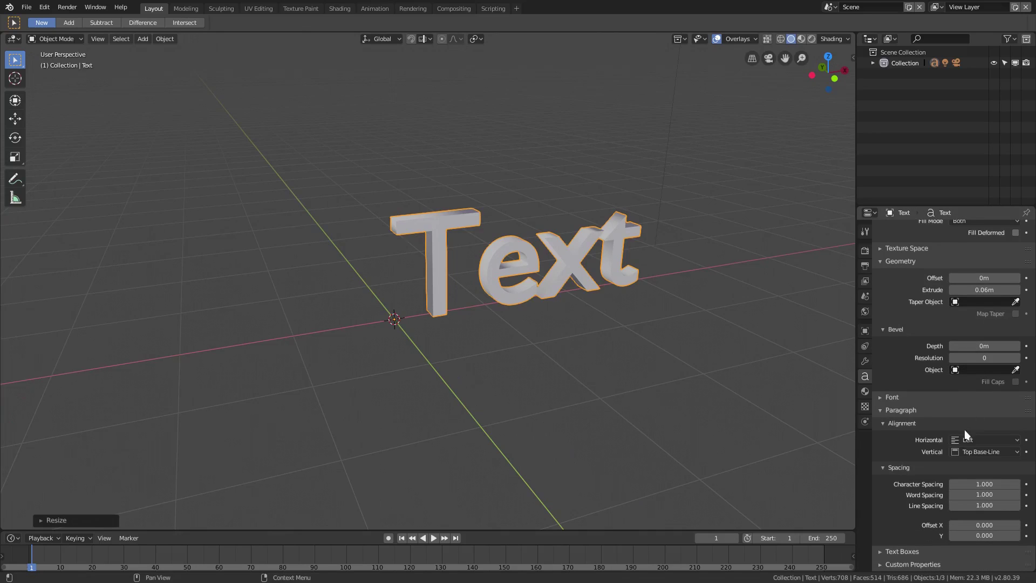
{"action": "left_click", "coordinate": [970, 441]}
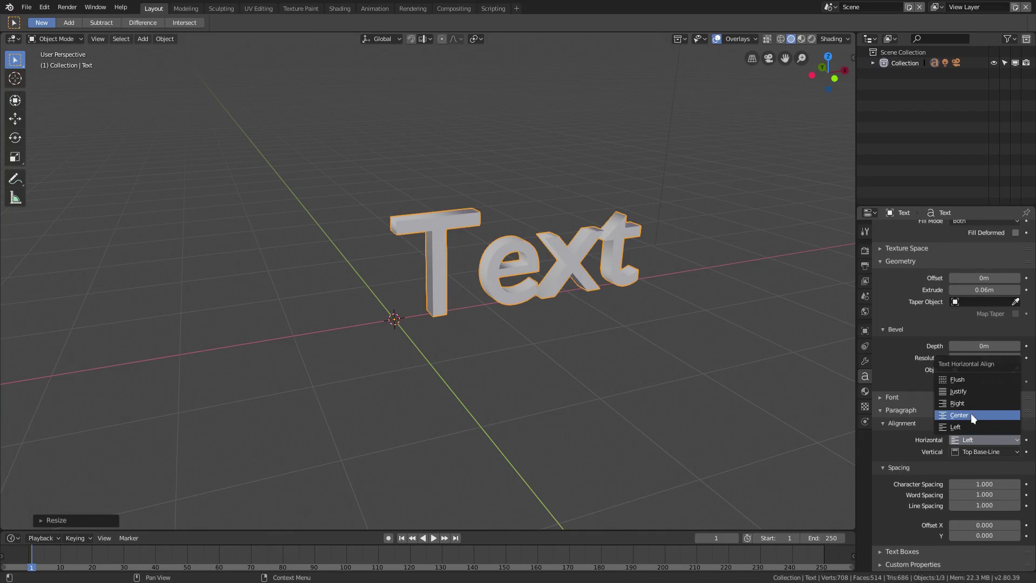
{"action": "left_click", "coordinate": [975, 415]}
Convert the extruded text object to a mesh
{"action": "middle_click_drag", "start_coordinate": [461, 328], "coordinate": [492, 323]}
{"action": "left_click", "coordinate": [165, 38]}
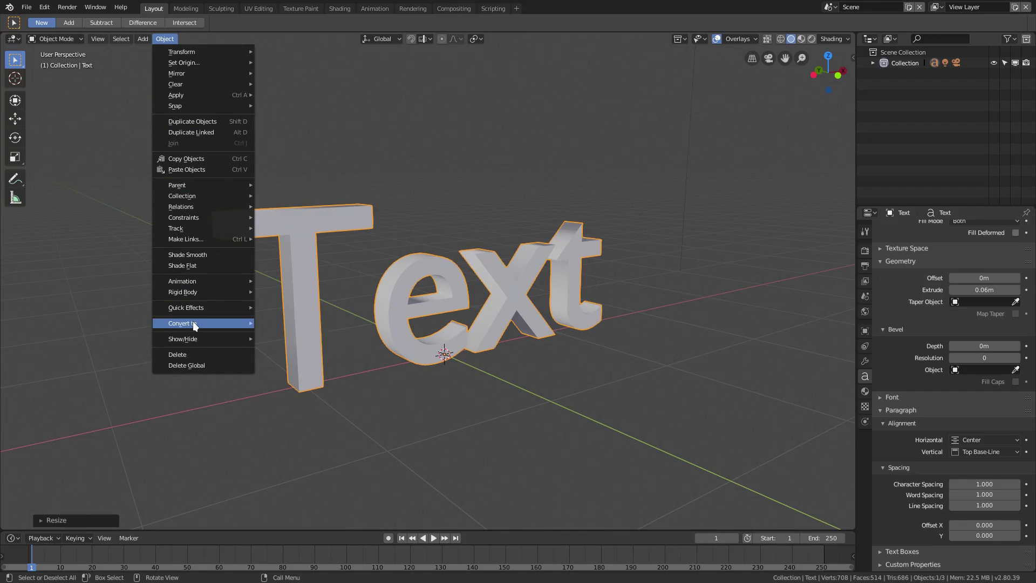
{"action": "mouse_move", "coordinate": [192, 323]}
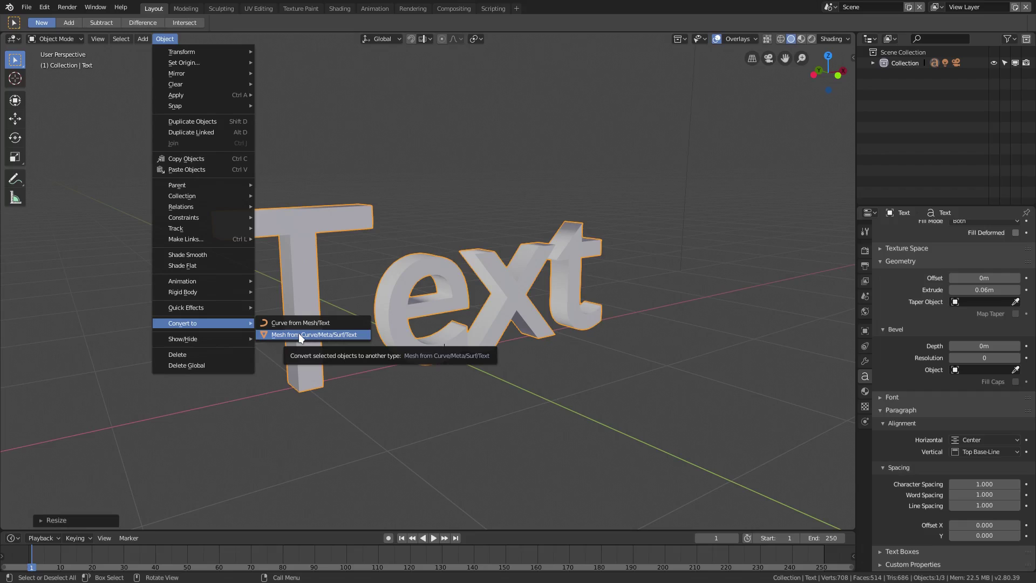
{"action": "left_click", "coordinate": [299, 335]}
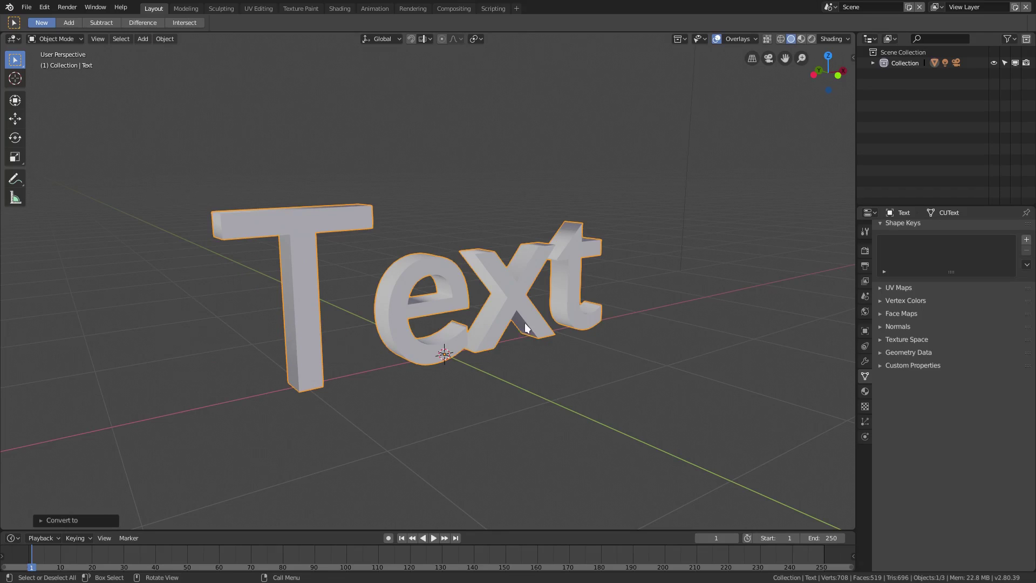
Examine the converted text's mesh topology in Edit Mode from several angles and return to Object Mode
{"action": "key", "text": "Tab"}
{"action": "scroll", "coordinate": [594, 323], "scroll_direction": "up", "scroll_amount": 6}
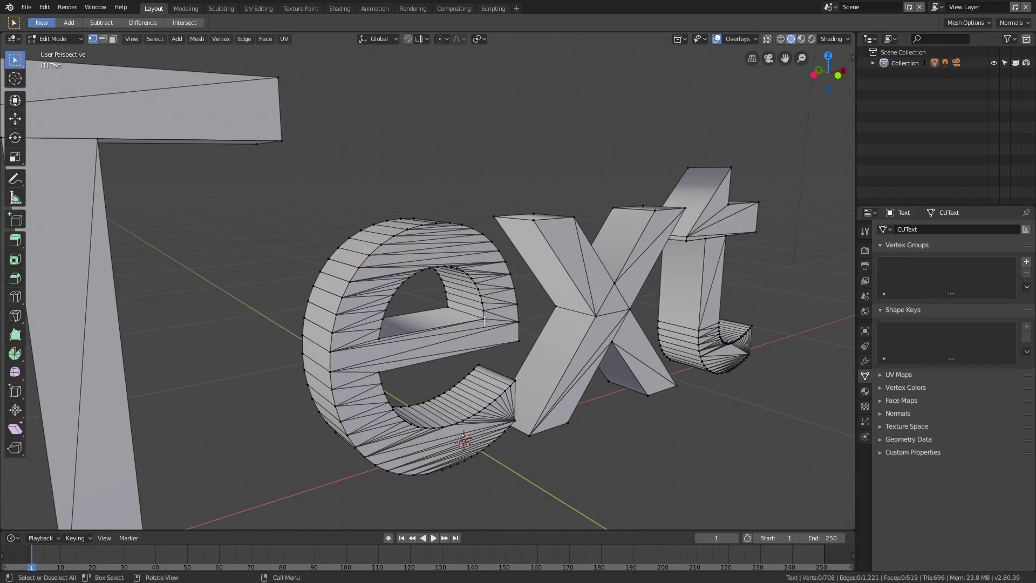
{"action": "scroll", "coordinate": [595, 323], "scroll_direction": "down", "scroll_amount": 4}
{"action": "left_click_drag", "start_coordinate": [515, 278], "coordinate": [509, 268]}
{"action": "middle_click_drag", "start_coordinate": [509, 269], "coordinate": [432, 312]}
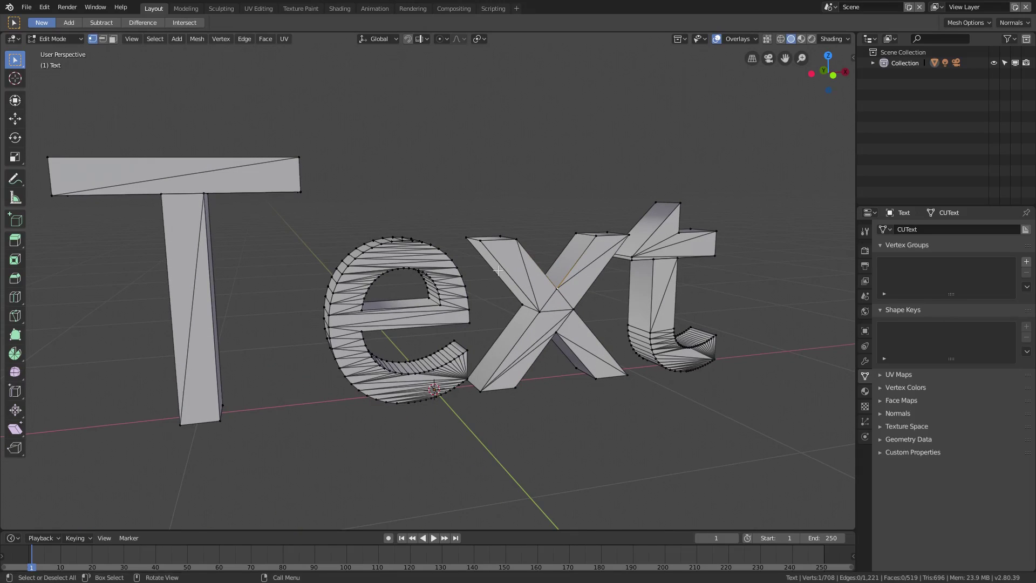
{"action": "middle_click_drag", "start_coordinate": [497, 271], "coordinate": [542, 276]}
{"action": "middle_click_drag", "start_coordinate": [473, 274], "coordinate": [502, 285]}
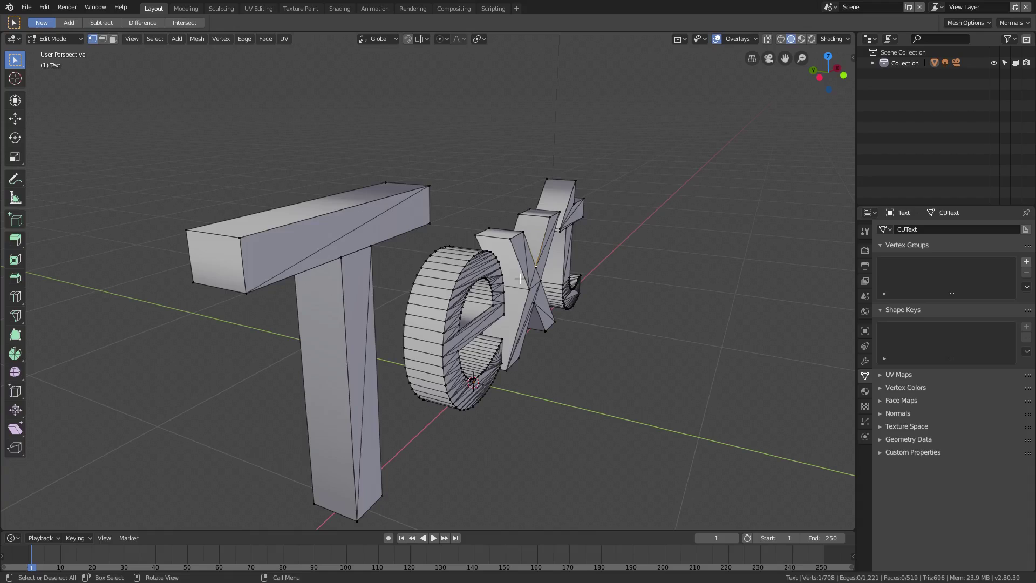
{"action": "key", "text": "Tab"}
{"action": "middle_click_drag", "start_coordinate": [572, 284], "coordinate": [427, 308]}
{"action": "key", "text": "Tab"}
{"action": "scroll", "coordinate": [363, 334], "scroll_direction": "up", "scroll_amount": 4}
{"action": "scroll", "coordinate": [484, 308], "scroll_direction": "down", "scroll_amount": 2}
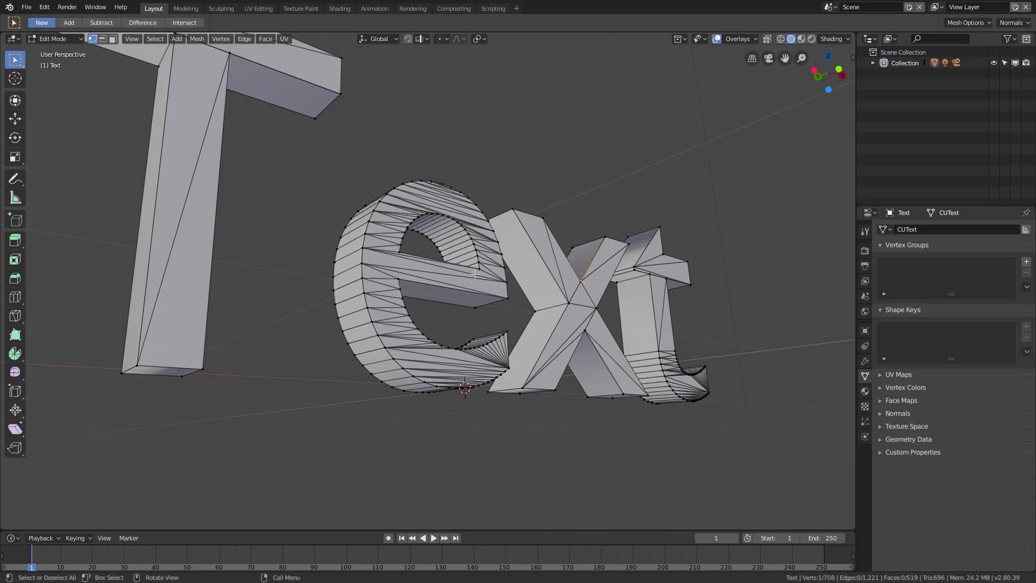
{"action": "scroll", "coordinate": [475, 275], "scroll_direction": "up", "scroll_amount": 4}
{"action": "middle_click_drag", "start_coordinate": [278, 241], "coordinate": [588, 253]}
{"action": "scroll", "coordinate": [426, 297], "scroll_direction": "down", "scroll_amount": 5}
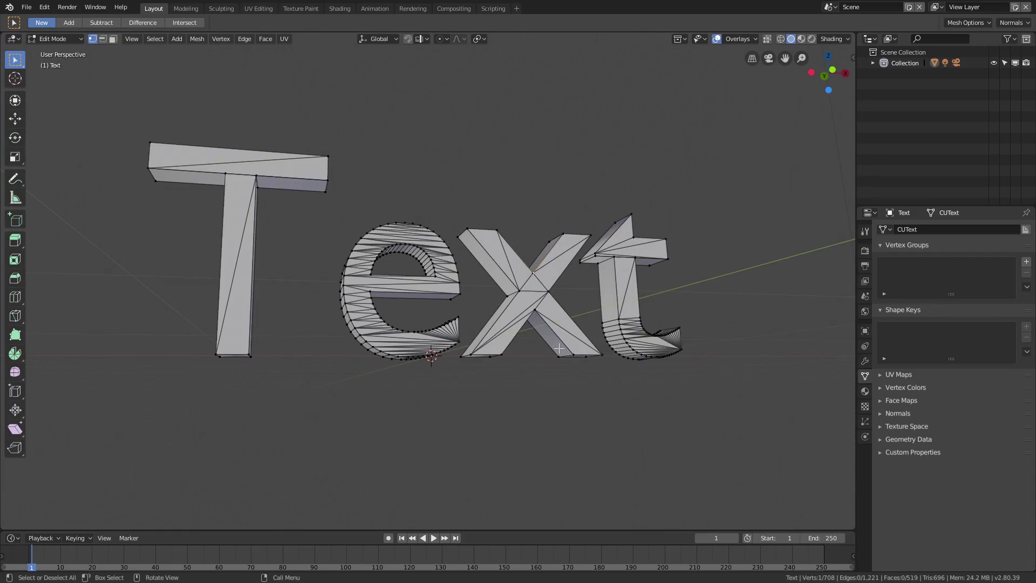
{"action": "key", "text": "Tab"}
Duplicate the text mesh and place the copy beside the original along the X axis, leaving a gap between them
{"action": "scroll", "coordinate": [543, 359], "scroll_direction": "down", "scroll_amount": 2}
{"action": "middle_click_drag", "start_coordinate": [543, 358], "coordinate": [570, 330]}
{"action": "key", "text": "shift+d"}
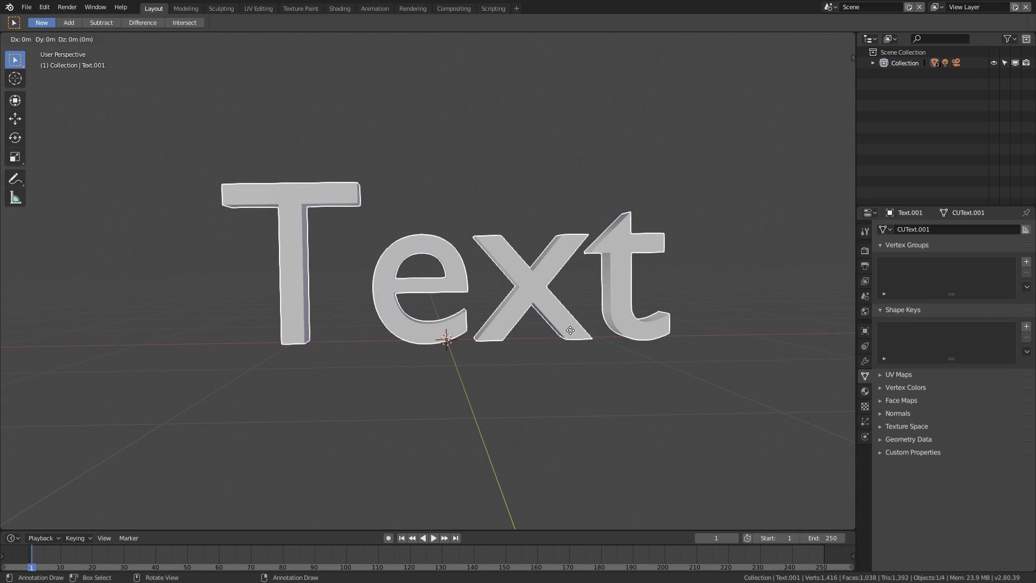
{"action": "left_click", "coordinate": [181, 306]}
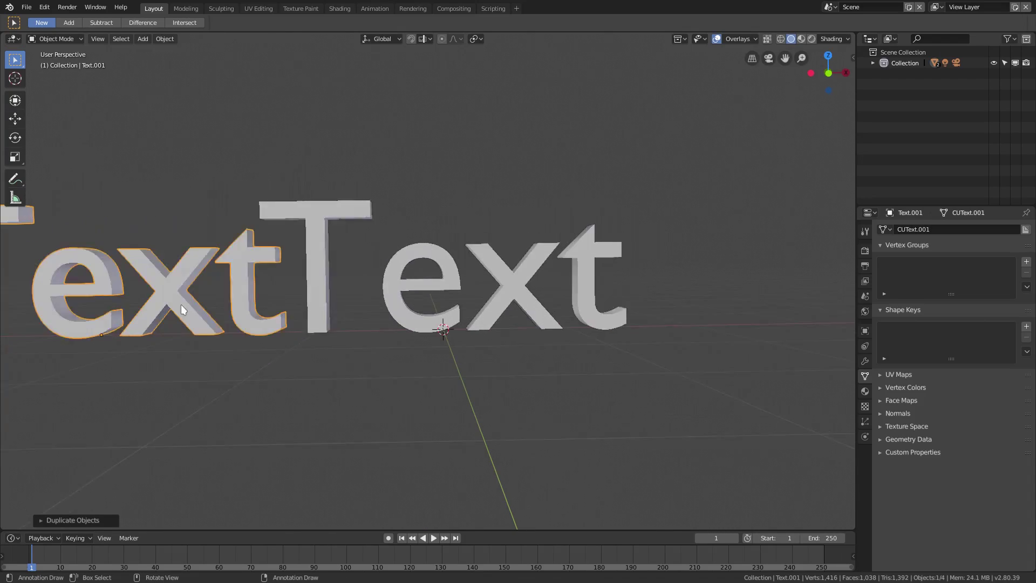
{"action": "scroll", "coordinate": [181, 305], "scroll_direction": "down", "scroll_amount": 3}
{"action": "middle_click_drag", "start_coordinate": [305, 305], "coordinate": [428, 322], "text": "shift"}
{"action": "key", "text": "g"}
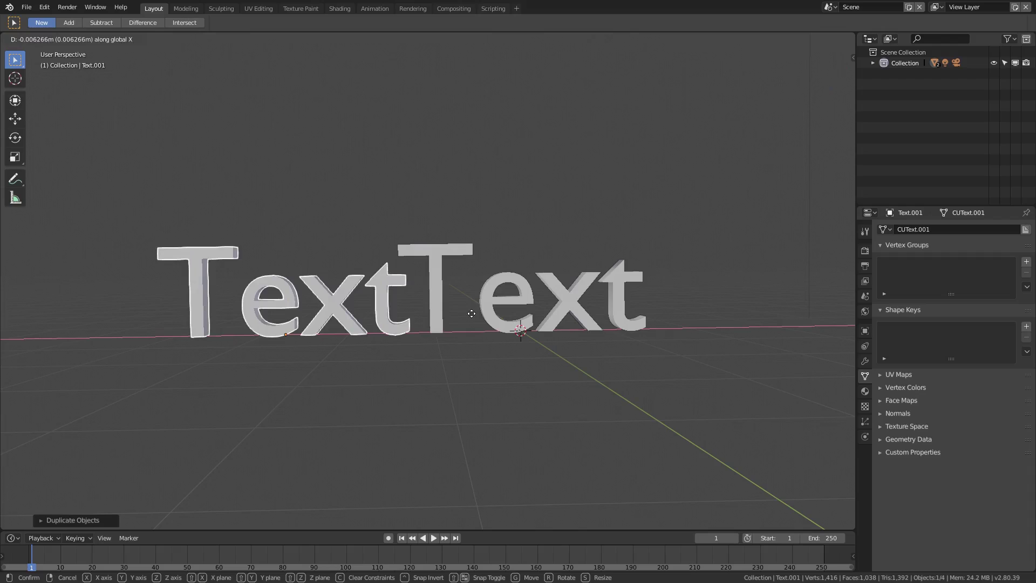
{"action": "left_click", "coordinate": [446, 313]}
Add a Remesh modifier to the original text mesh at the origin
{"action": "left_click", "coordinate": [574, 290]}
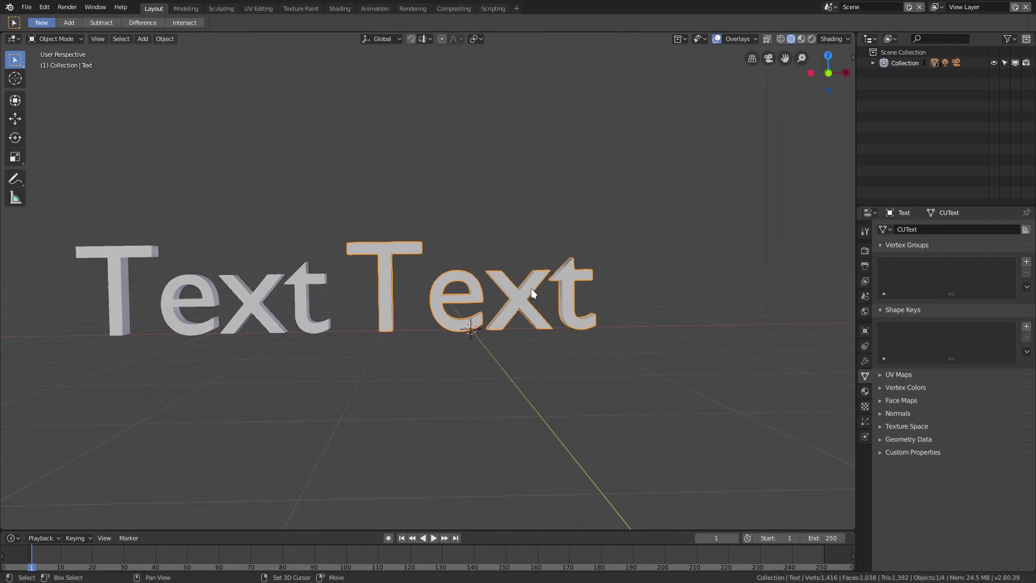
{"action": "scroll", "coordinate": [531, 289], "scroll_direction": "up", "scroll_amount": 3}
{"action": "left_click", "coordinate": [864, 364]}
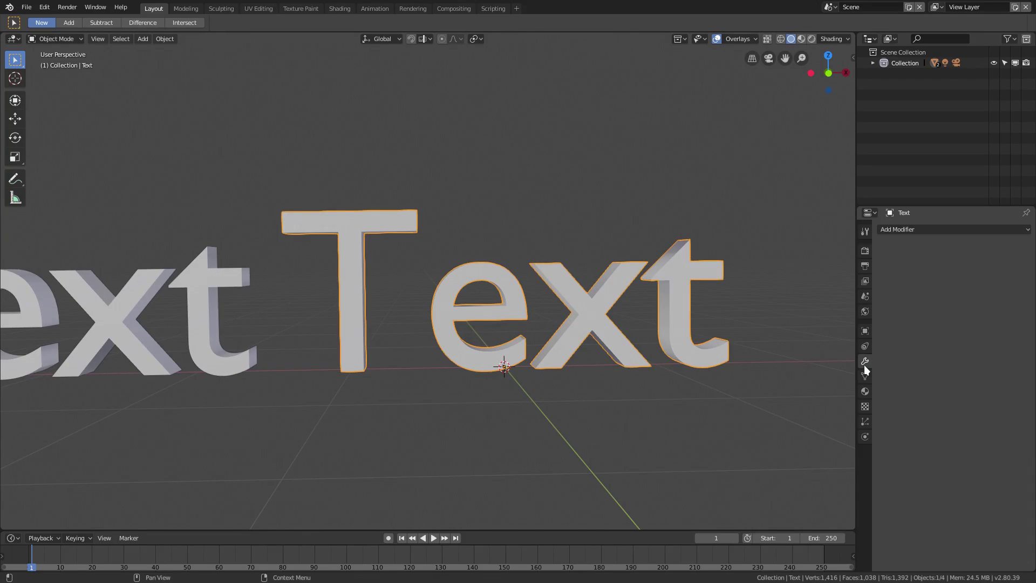
{"action": "left_click", "coordinate": [941, 229]}
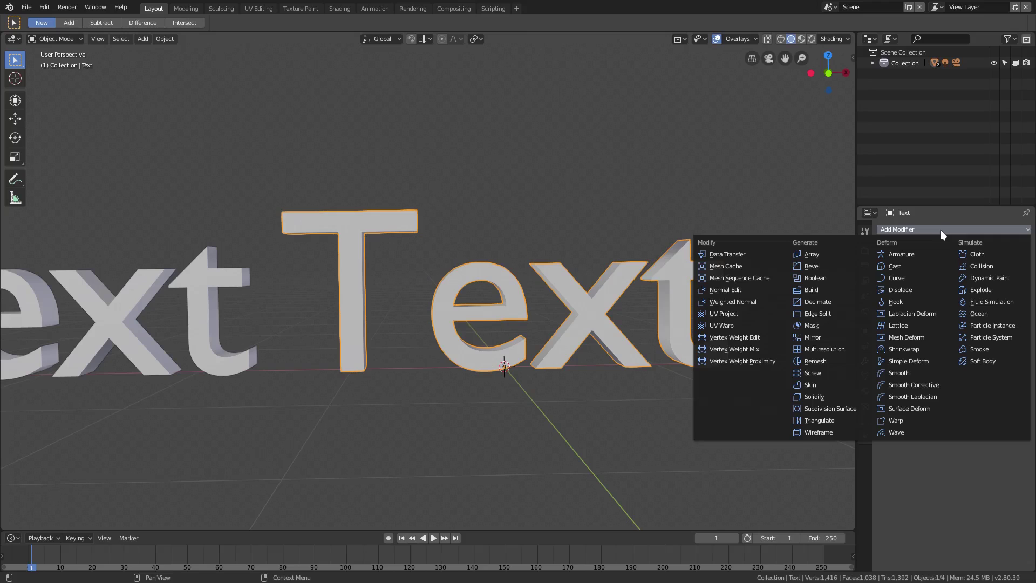
{"action": "left_click", "coordinate": [830, 363]}
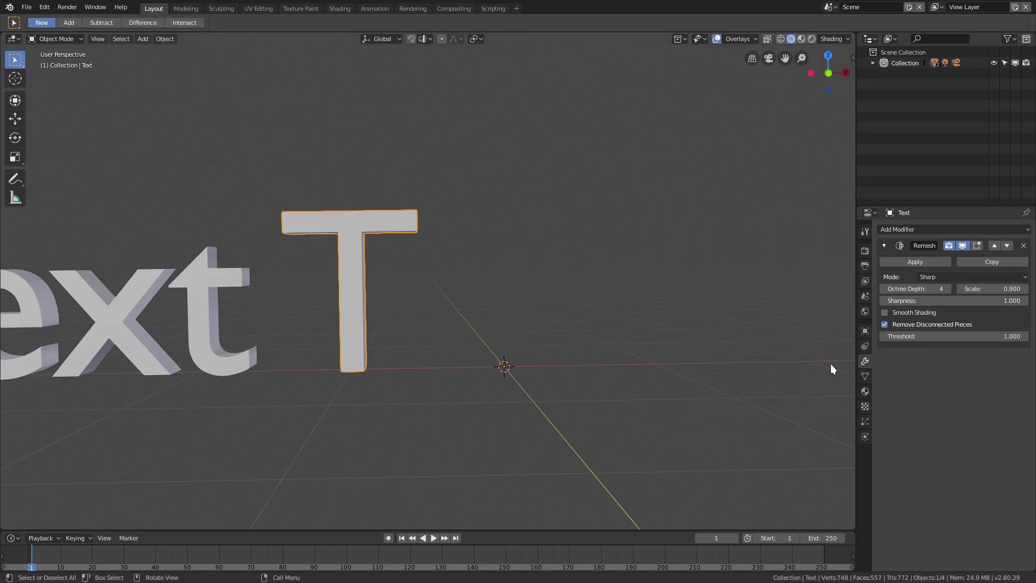
Move the duplicate text farther away from the original along the X axis
{"action": "left_click", "coordinate": [209, 326]}
{"action": "key", "text": "g"}
{"action": "key", "text": "x"}
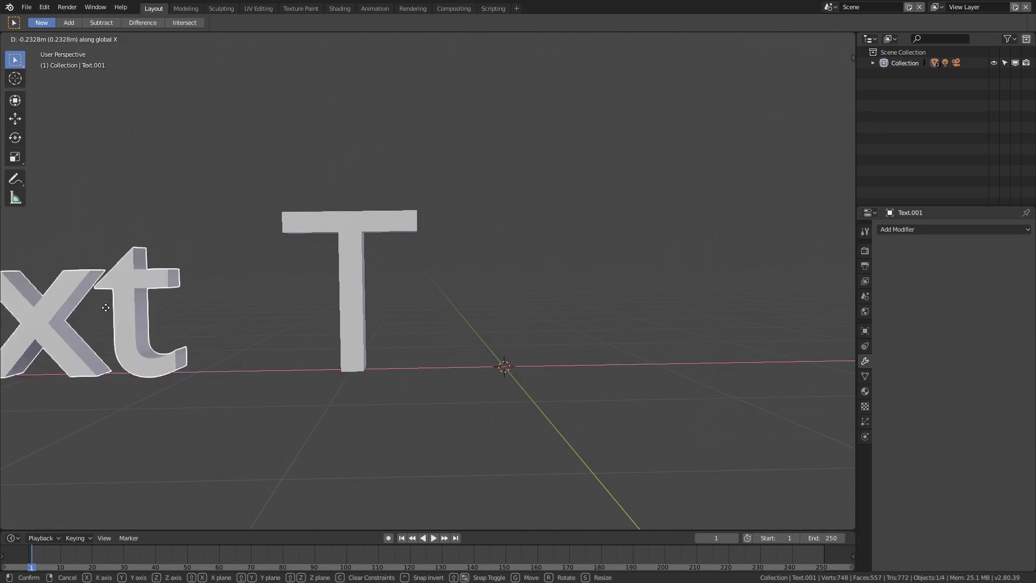
{"action": "left_click", "coordinate": [784, 303]}
Disable Remove Disconnected Pieces and set Octree Depth to 8 in the original text's Remesh modifier
{"action": "left_click", "coordinate": [407, 229]}
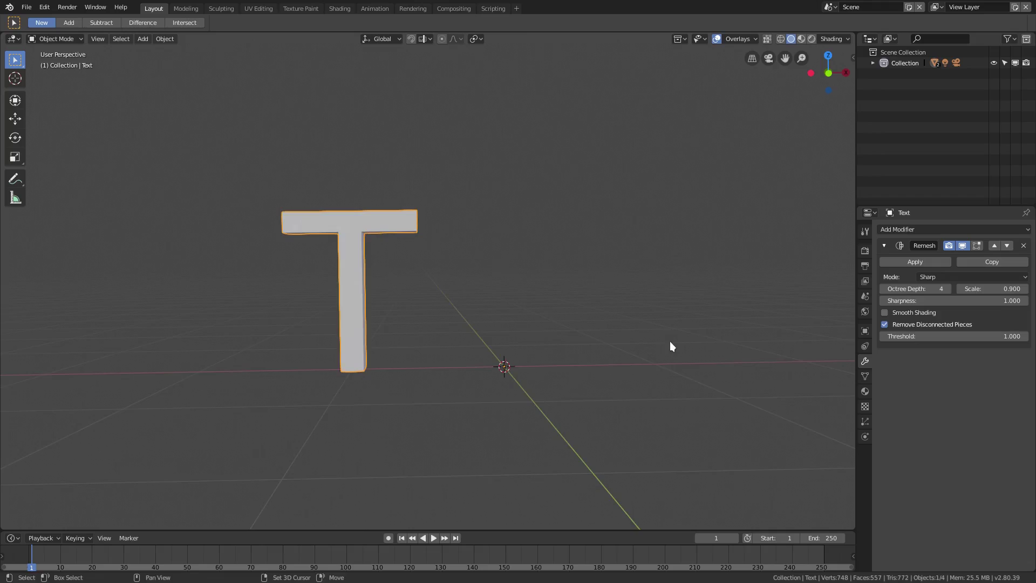
{"action": "middle_click_drag", "start_coordinate": [669, 341], "coordinate": [647, 346]}
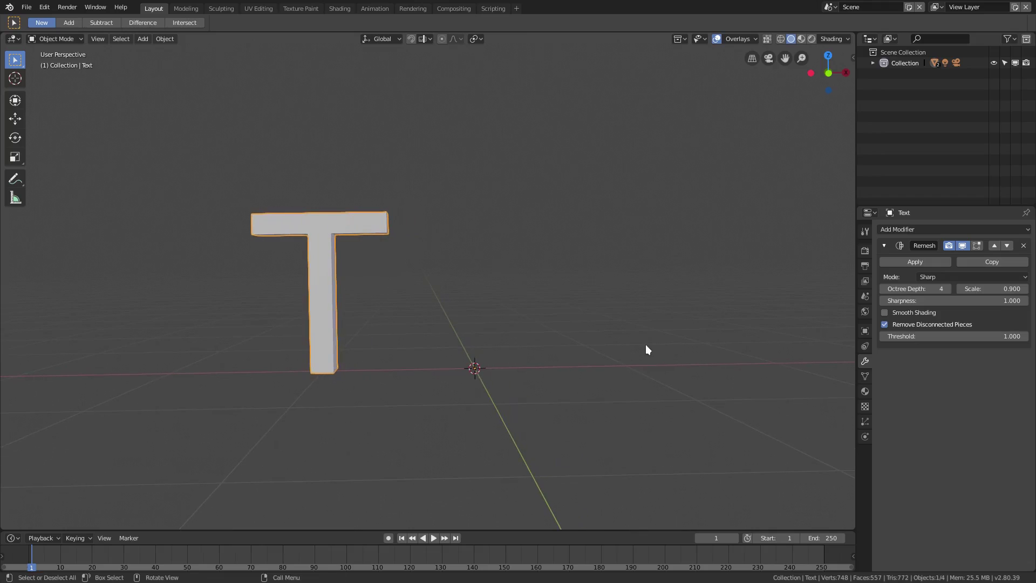
{"action": "left_click", "coordinate": [884, 324]}
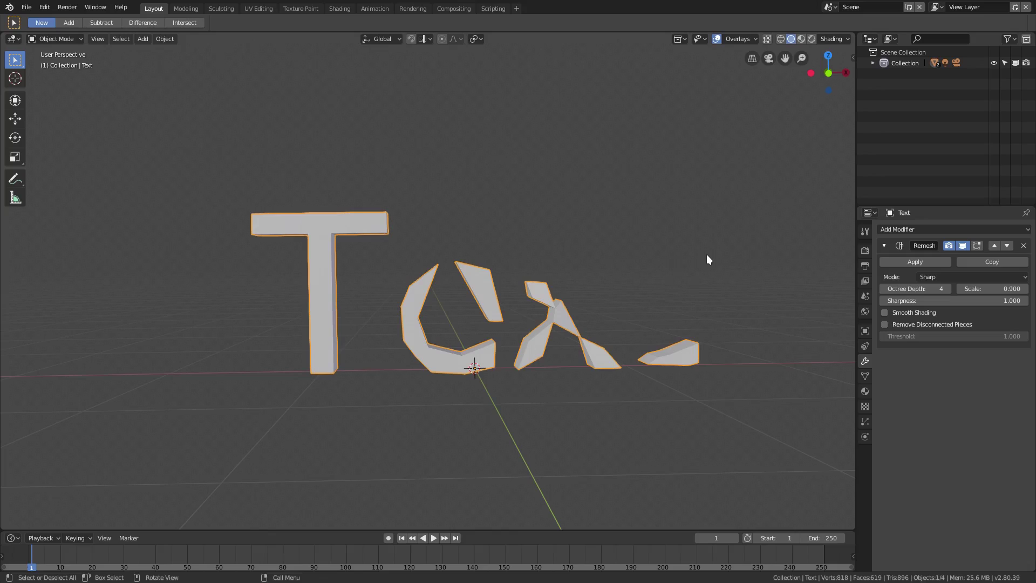
{"action": "left_click", "coordinate": [920, 289]}
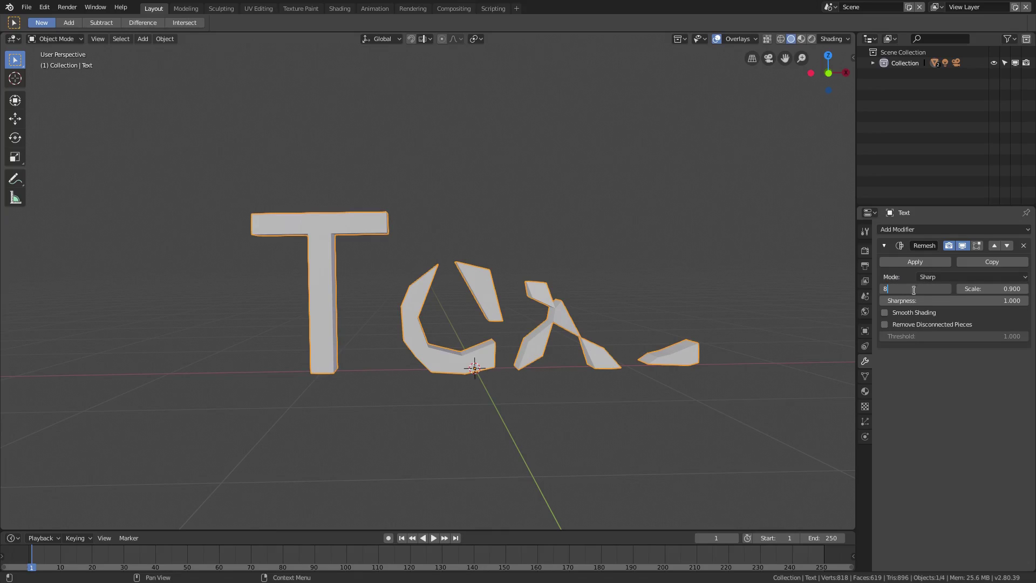
{"action": "type", "text": "8"}
{"action": "key", "text": "Return"}
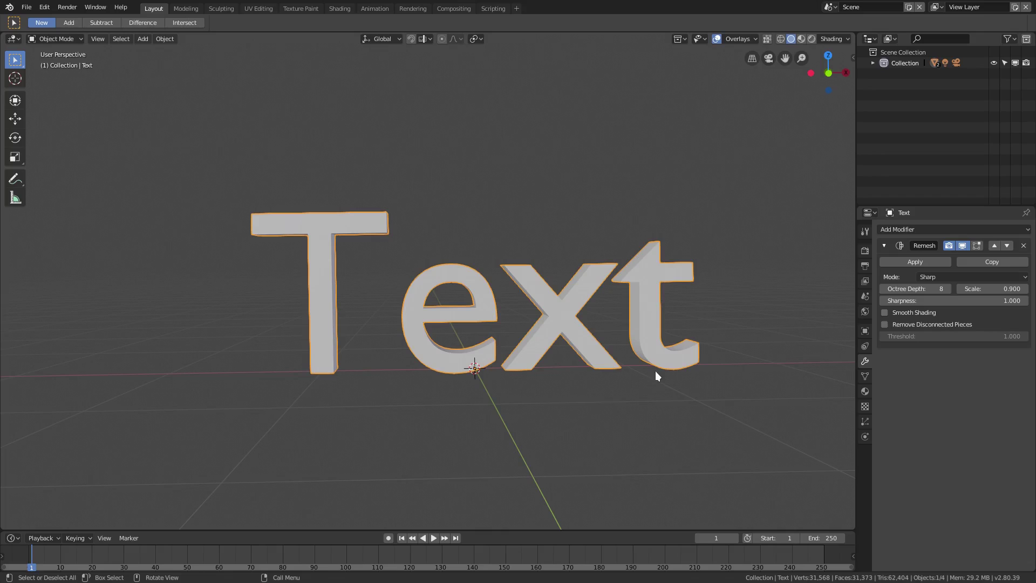
Set the Remesh modifier's Scale to 0.1
{"action": "middle_click_drag", "start_coordinate": [695, 333], "coordinate": [618, 332]}
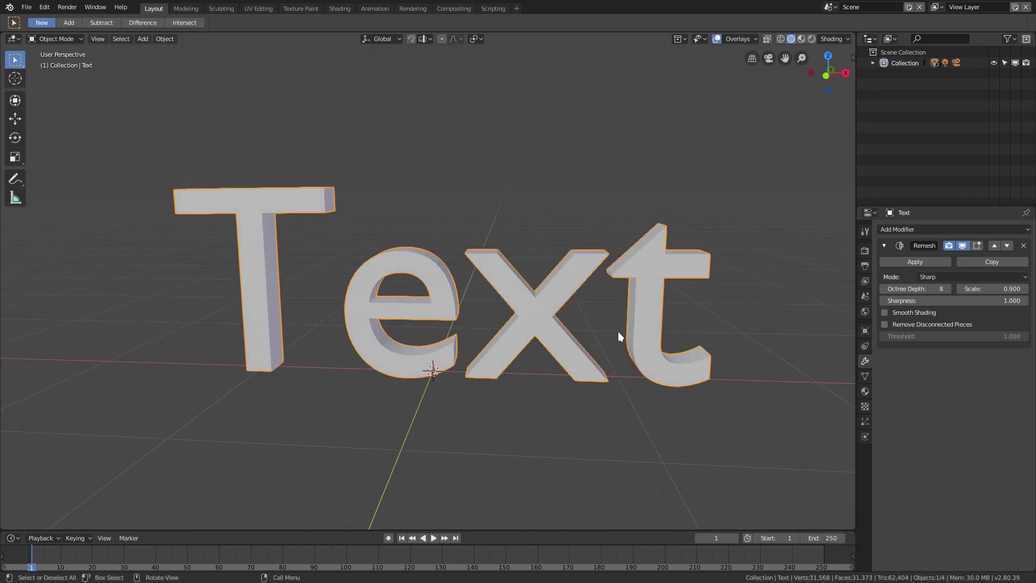
{"action": "left_click", "coordinate": [996, 288]}
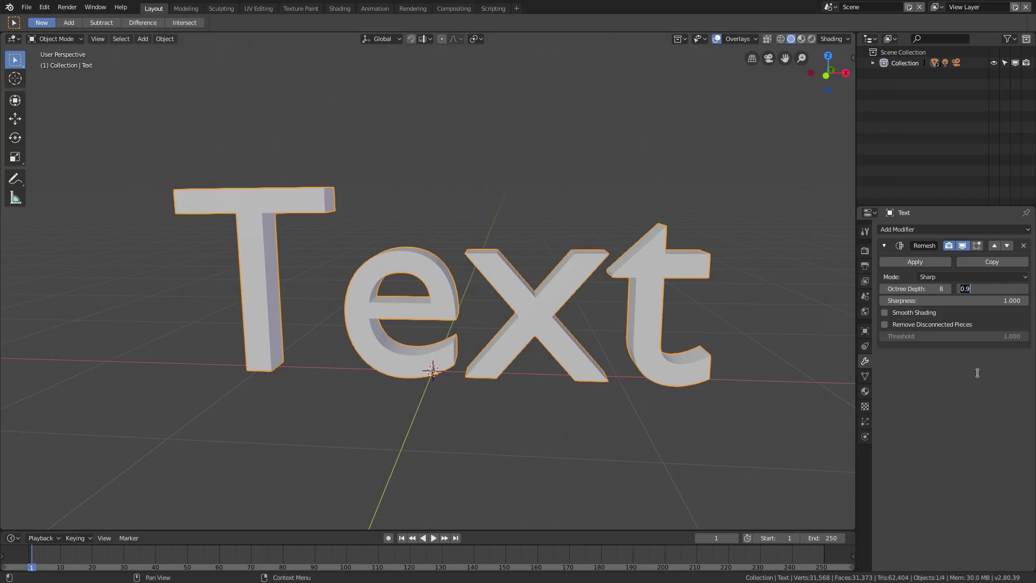
{"action": "left_click", "coordinate": [986, 291]}
{"action": "type", "text": "1"}
{"action": "key", "text": "Return"}
Set the Remesh modifier's Scale to 0.3
{"action": "left_click", "coordinate": [1004, 290]}
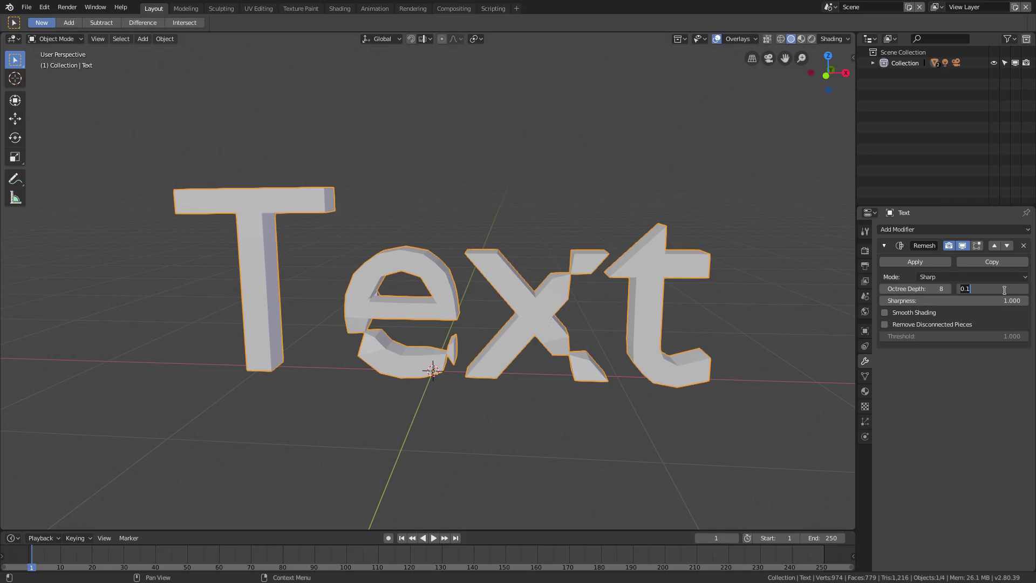
{"action": "key", "text": "BackSpace"}
{"action": "type", "text": "3"}
{"action": "key", "text": "Return"}
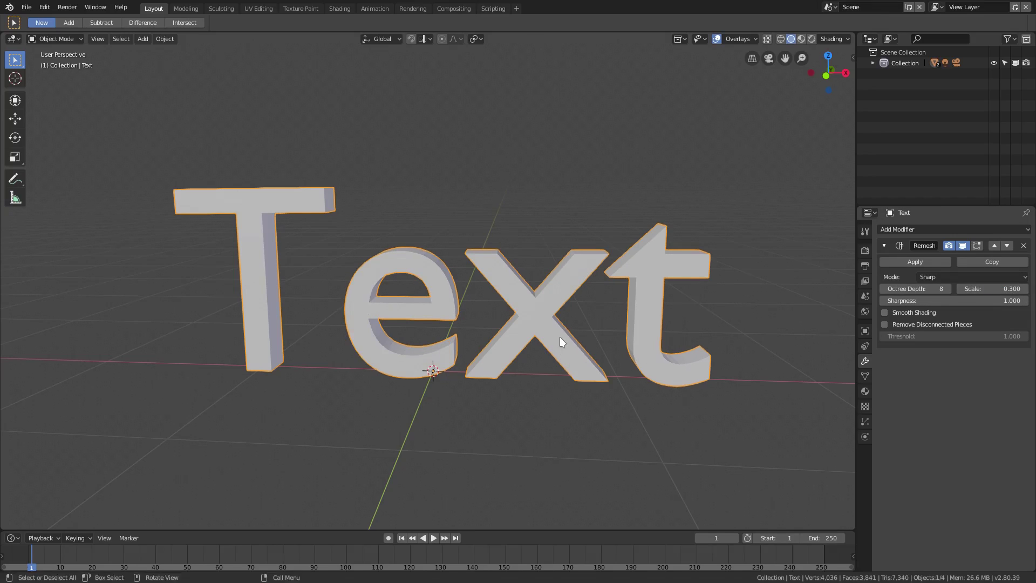
Apply the Remesh modifier to the text and open its mesh in Edit Mode
{"action": "left_click", "coordinate": [918, 261]}
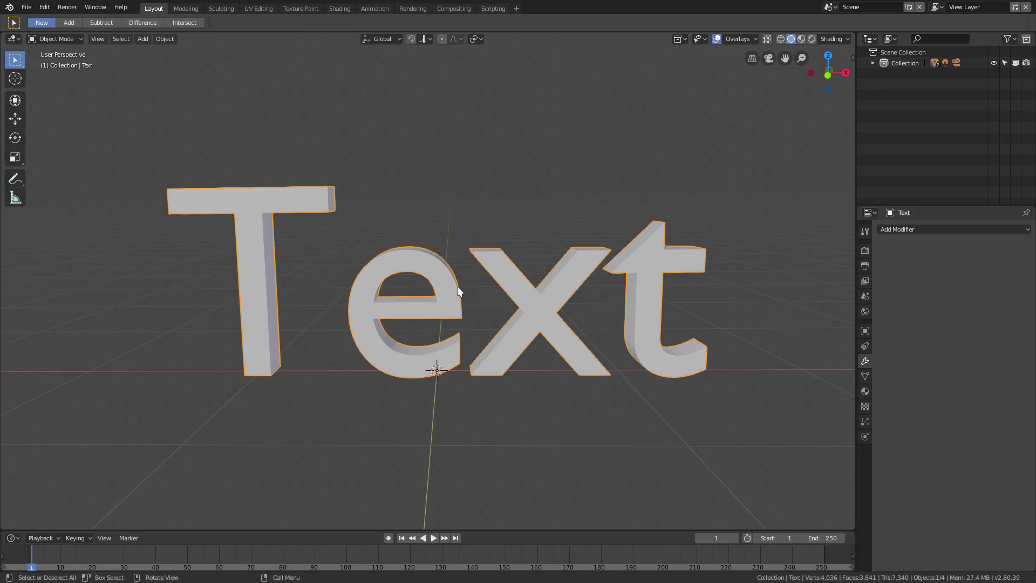
{"action": "key", "text": "Tab"}
{"action": "scroll", "coordinate": [502, 342], "scroll_direction": "up", "scroll_amount": 2}
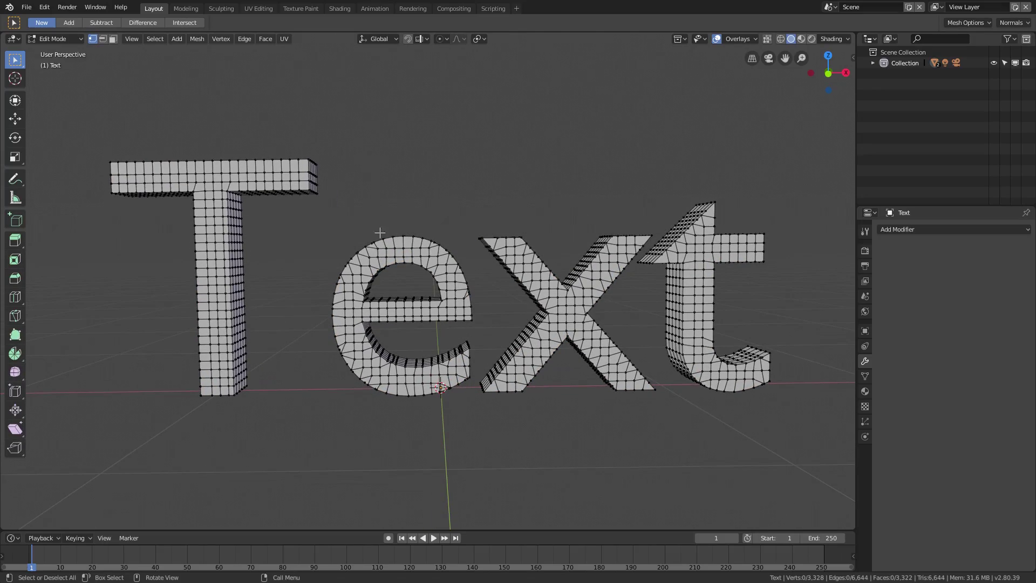
Examine the remeshed topology of the letter e, especially the faces along its front outer edge
{"action": "middle_click_drag", "start_coordinate": [585, 368], "coordinate": [229, 377]}
{"action": "scroll", "coordinate": [229, 376], "scroll_direction": "up", "scroll_amount": 4}
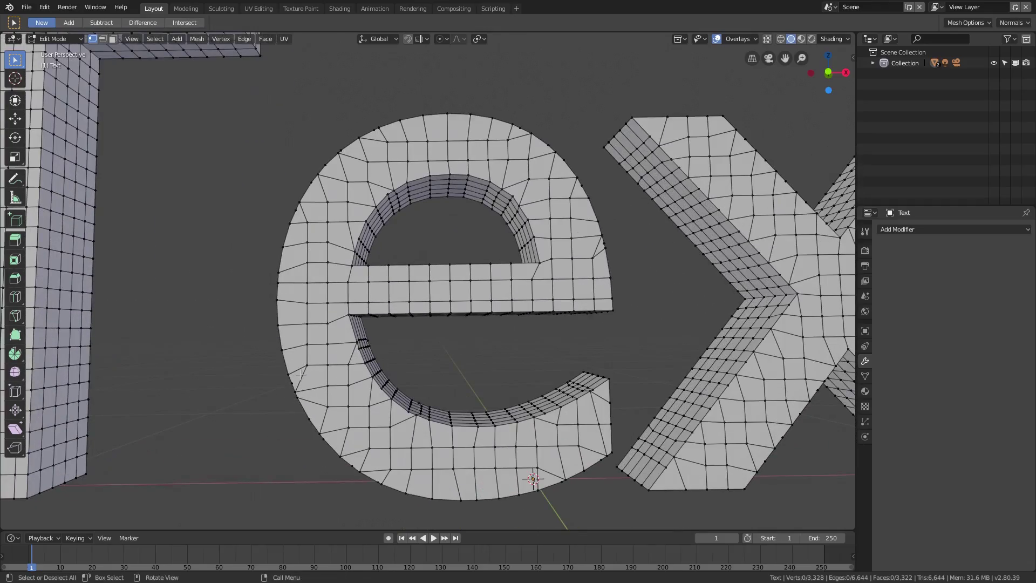
{"action": "middle_click_drag", "start_coordinate": [585, 389], "coordinate": [471, 186]}
{"action": "middle_click_drag", "start_coordinate": [488, 356], "coordinate": [459, 360]}
{"action": "scroll", "coordinate": [458, 360], "scroll_direction": "up", "scroll_amount": 3}
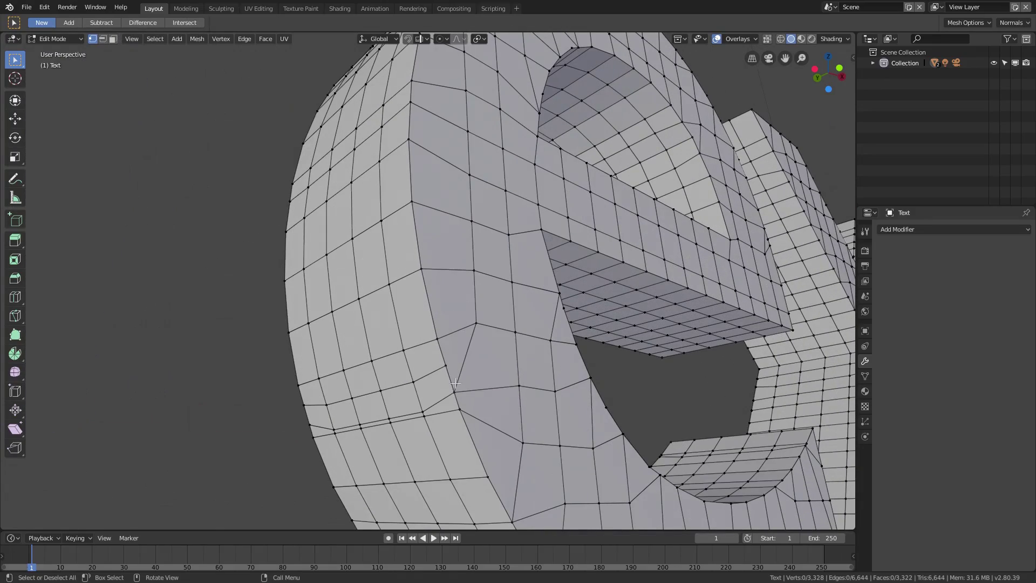
{"action": "left_click", "coordinate": [454, 392]}
{"action": "scroll", "coordinate": [581, 367], "scroll_direction": "down", "scroll_amount": 4}
{"action": "middle_click_drag", "start_coordinate": [579, 365], "coordinate": [523, 341]}
{"action": "scroll", "coordinate": [514, 349], "scroll_direction": "down", "scroll_amount": 4}
Return to Object Mode and undo the application of the Remesh modifier
{"action": "key", "text": "Tab"}
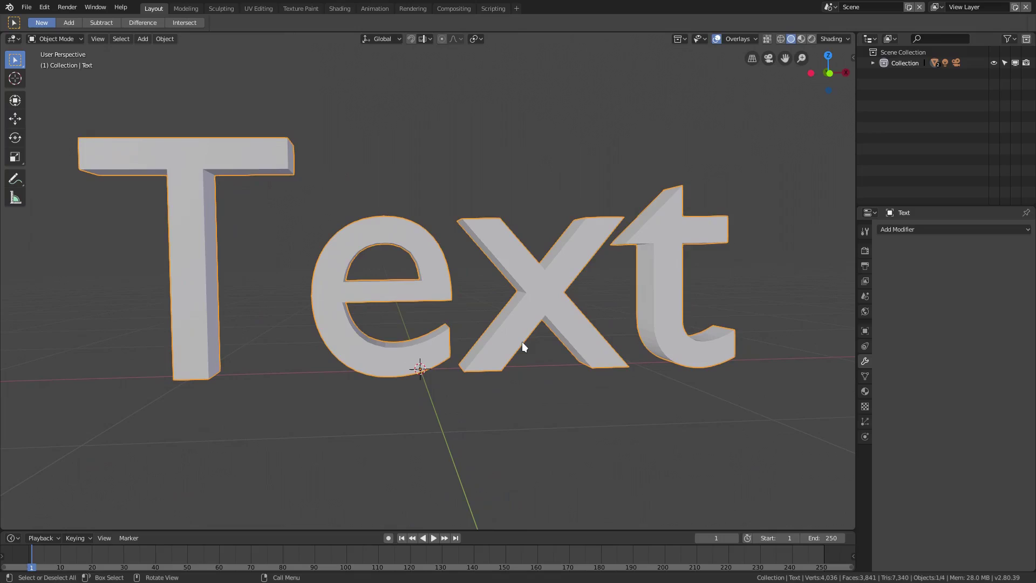
{"action": "key", "text": "Tab"}
{"action": "key", "text": "Tab"}
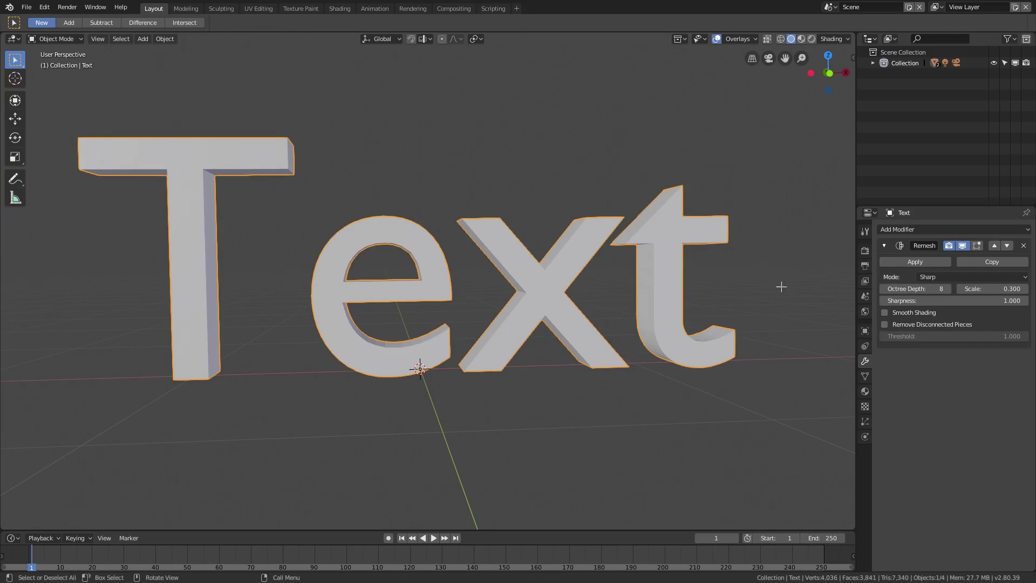
Set the Remesh modifier's Scale to 0.8 and apply the modifier to the text
{"action": "left_click", "coordinate": [987, 290]}
{"action": "type", "text": "0."}
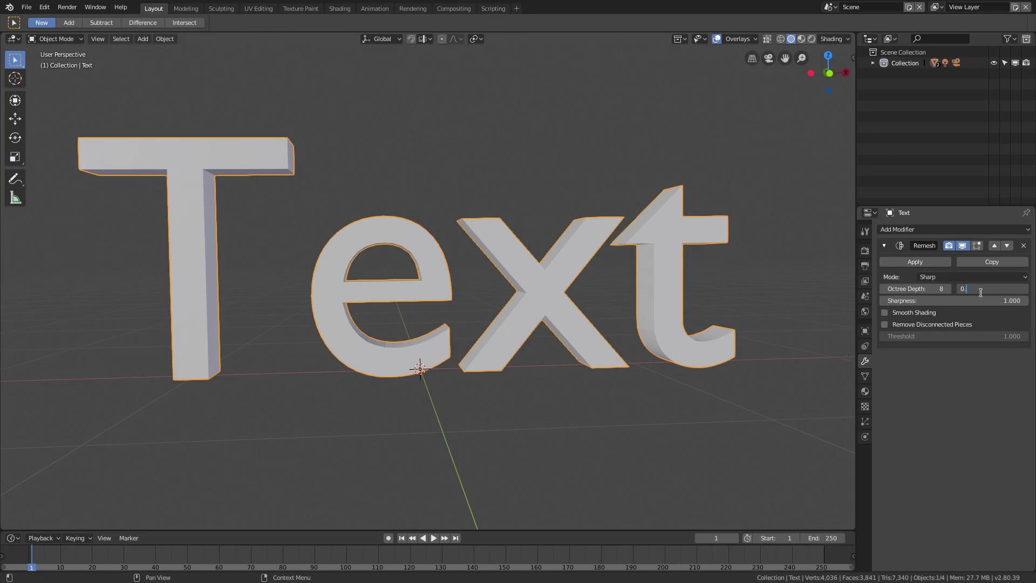
{"action": "type", "text": "38"}
{"action": "key", "text": "Return"}
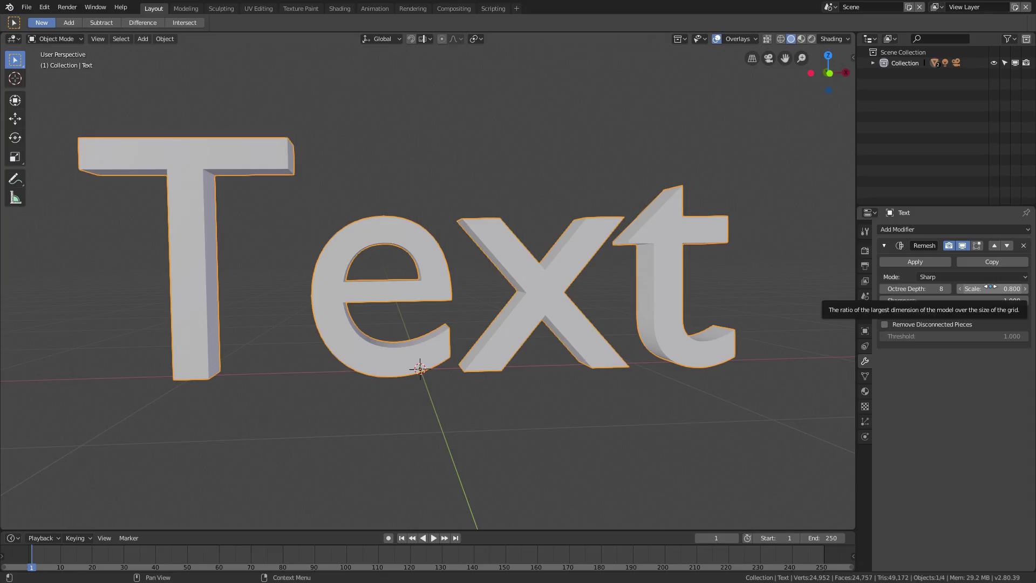
{"action": "left_click", "coordinate": [917, 261]}
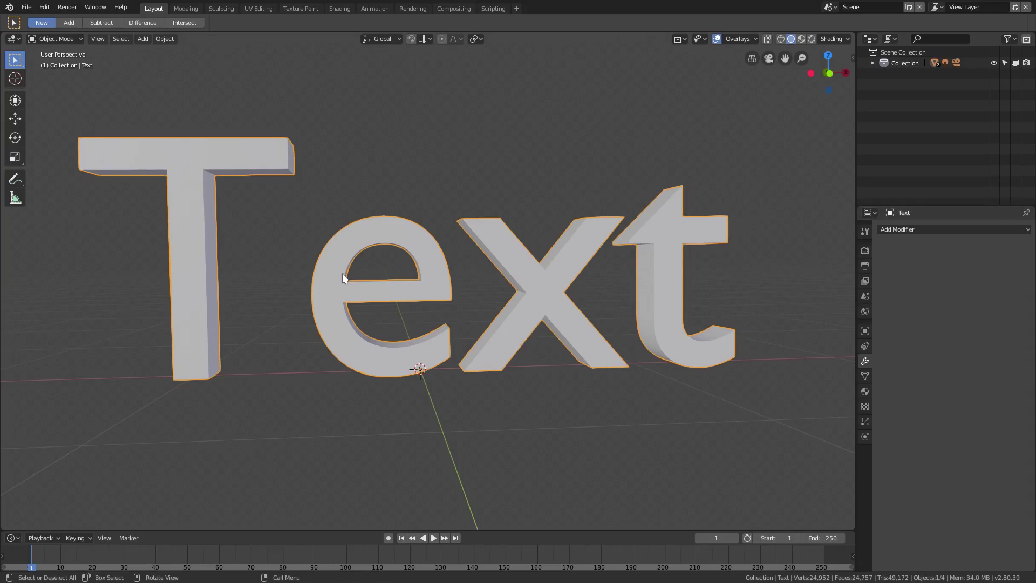
Inspect the denser text mesh in Edit Mode and add a Subdivision Surface modifier
{"action": "key", "text": "Tab"}
{"action": "middle_click_drag", "start_coordinate": [342, 273], "coordinate": [372, 282]}
{"action": "middle_click_drag", "start_coordinate": [536, 316], "coordinate": [488, 365]}
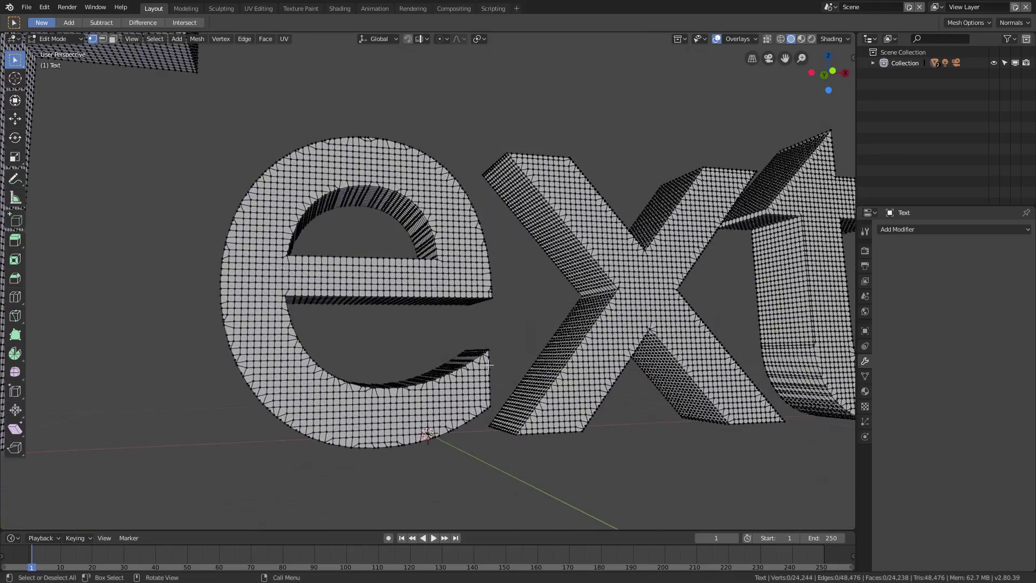
{"action": "middle_click_drag", "start_coordinate": [471, 330], "coordinate": [484, 372]}
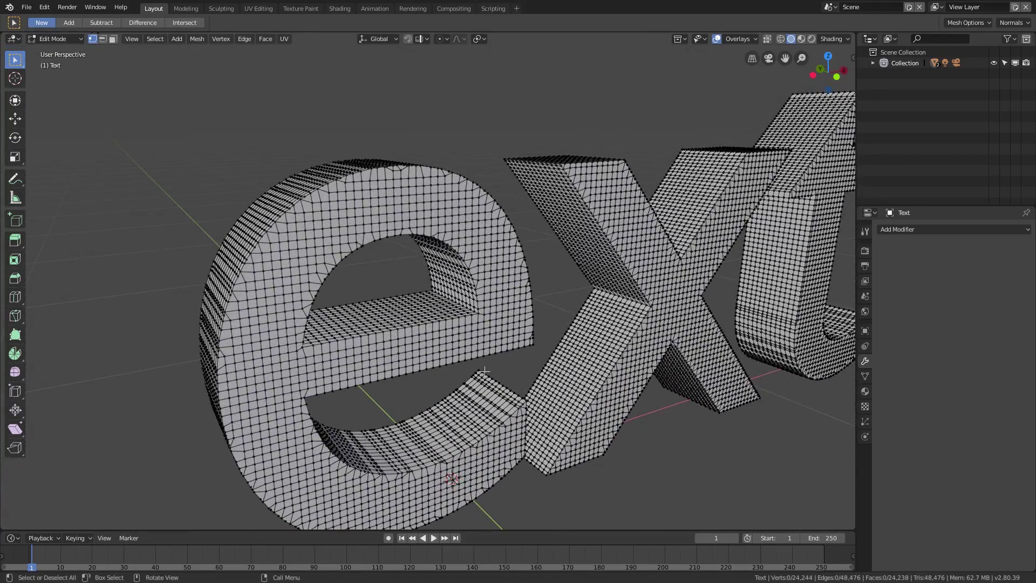
{"action": "left_click", "coordinate": [912, 229]}
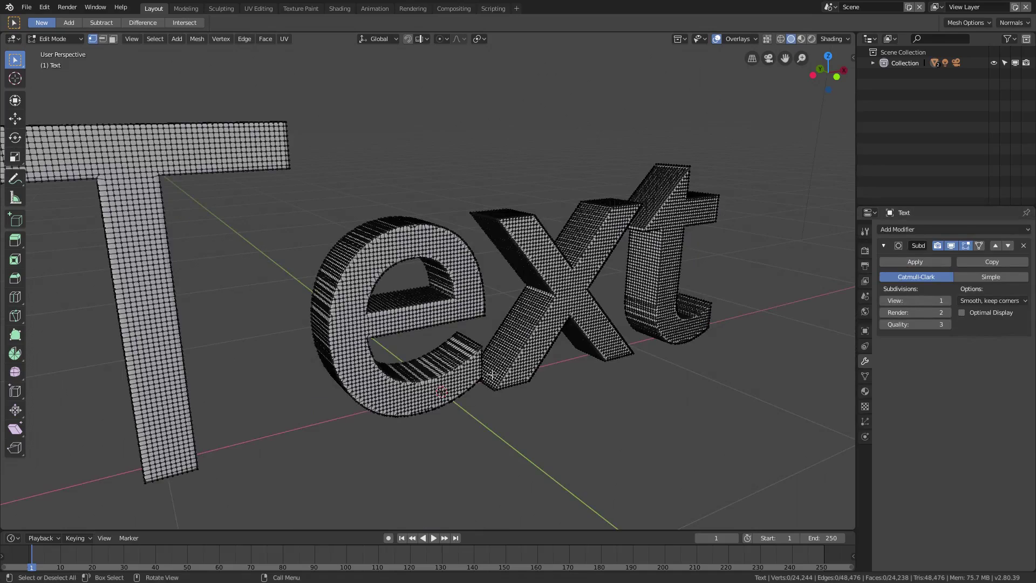
Return to Object Mode and apply Shade Smooth to the text
{"action": "key", "text": "Tab"}
{"action": "middle_click_drag", "start_coordinate": [642, 315], "coordinate": [374, 236]}
{"action": "scroll", "coordinate": [480, 218], "scroll_direction": "down", "scroll_amount": 1}
{"action": "middle_click_drag", "start_coordinate": [429, 212], "coordinate": [406, 209]}
{"action": "left_click", "coordinate": [166, 40]}
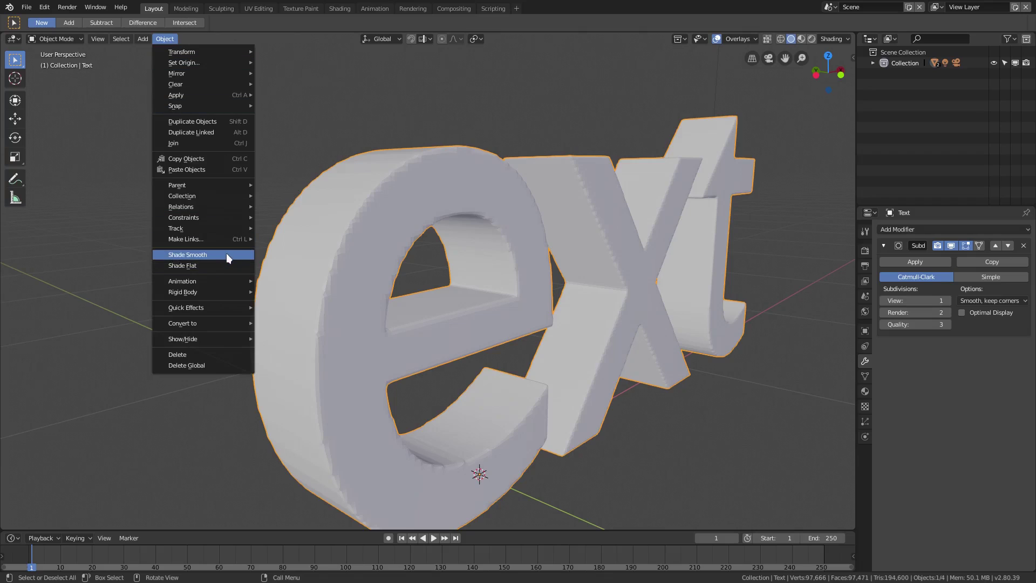
{"action": "scroll", "coordinate": [522, 359], "scroll_direction": "down", "scroll_amount": 3}
{"action": "middle_click_drag", "start_coordinate": [523, 359], "coordinate": [489, 354]}
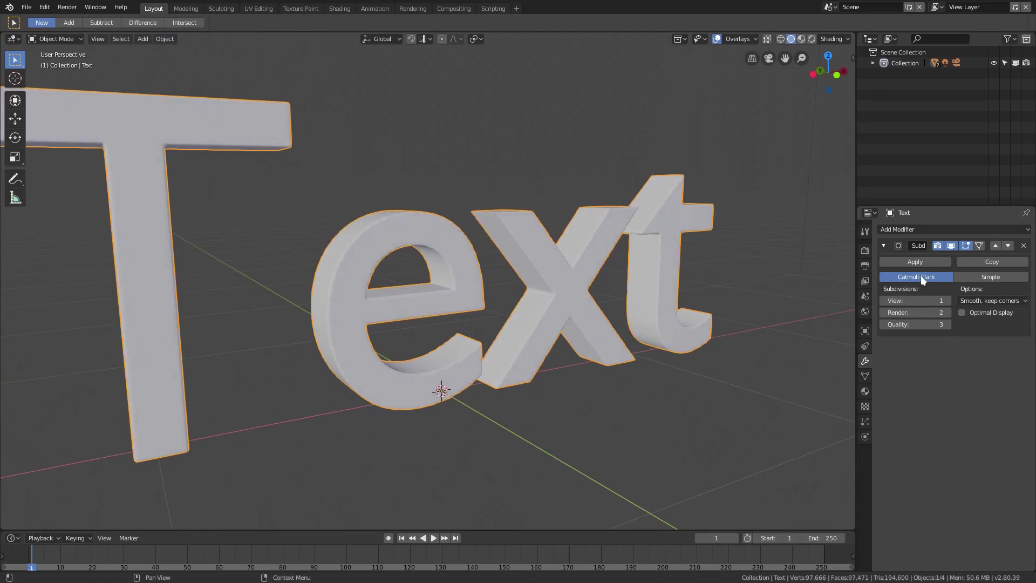
Try a higher viewport subdivision level and remove the Subdivision Surface modifier from the text
{"action": "left_click", "coordinate": [946, 301]}
{"action": "middle_click_drag", "start_coordinate": [647, 345], "coordinate": [763, 319]}
{"action": "left_click", "coordinate": [1023, 245]}
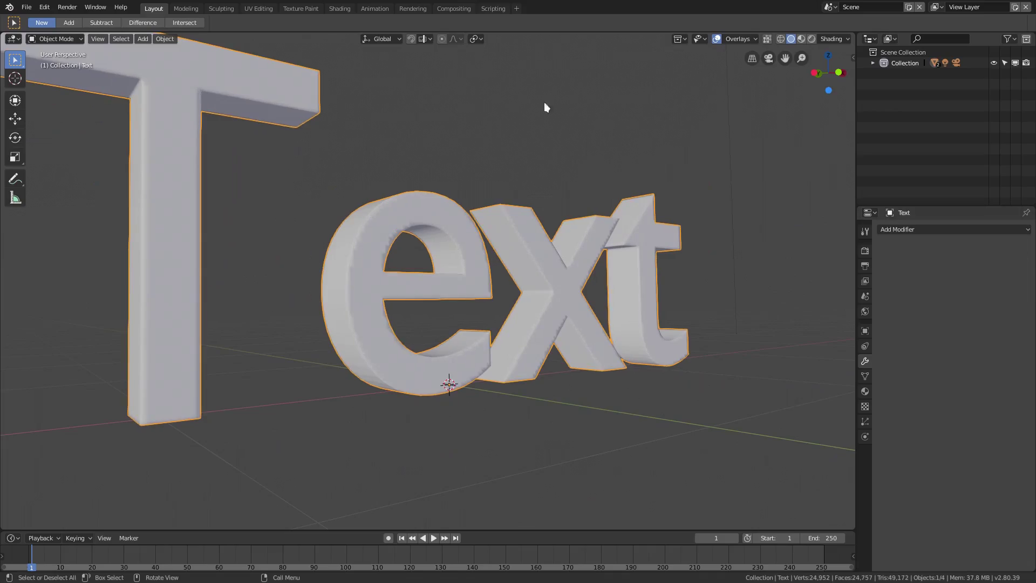
Set the text back to flat shading
{"action": "middle_click_drag", "start_coordinate": [546, 106], "coordinate": [338, 195]}
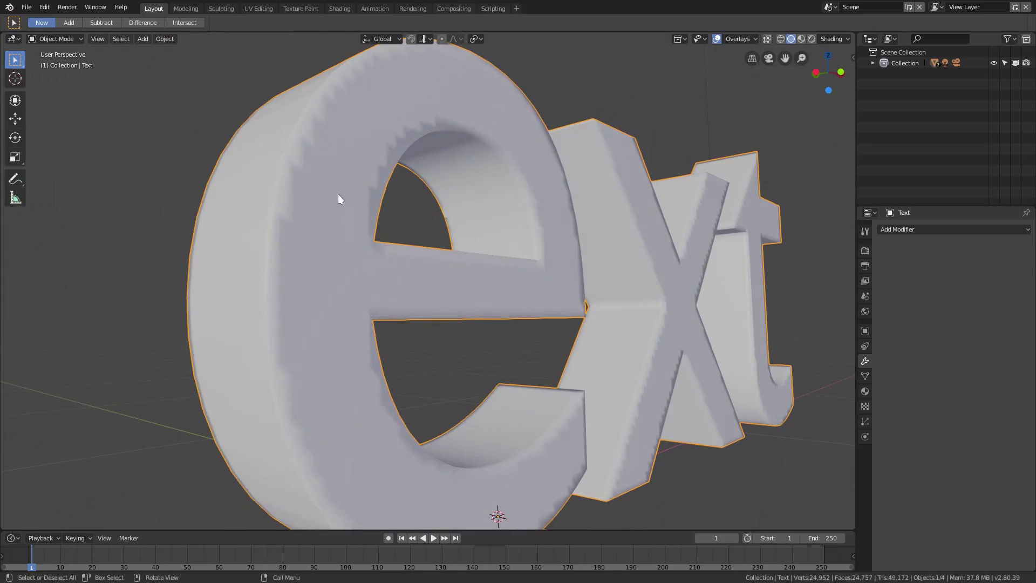
{"action": "left_click", "coordinate": [165, 39]}
{"action": "left_click", "coordinate": [200, 267]}
In Edit Mode, select a vertex on the front outer edge of the letter e that sits close to its neighbour
{"action": "key", "text": "Tab"}
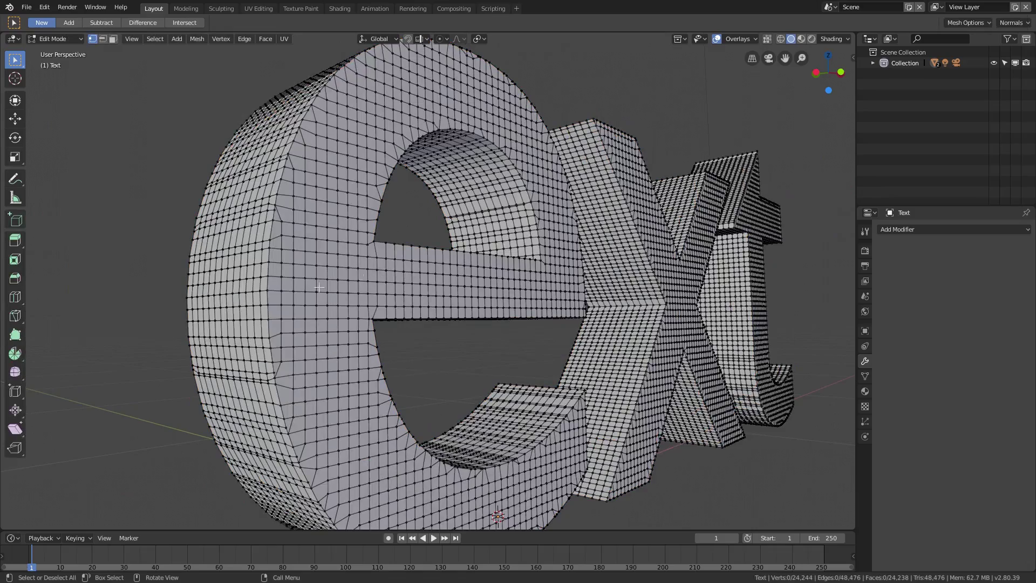
{"action": "scroll", "coordinate": [319, 287], "scroll_direction": "up", "scroll_amount": 1}
{"action": "middle_click_drag", "start_coordinate": [300, 216], "coordinate": [253, 257]}
{"action": "scroll", "coordinate": [312, 222], "scroll_direction": "up", "scroll_amount": 1}
{"action": "left_click", "coordinate": [363, 244]}
{"action": "scroll", "coordinate": [289, 223], "scroll_direction": "up", "scroll_amount": 3}
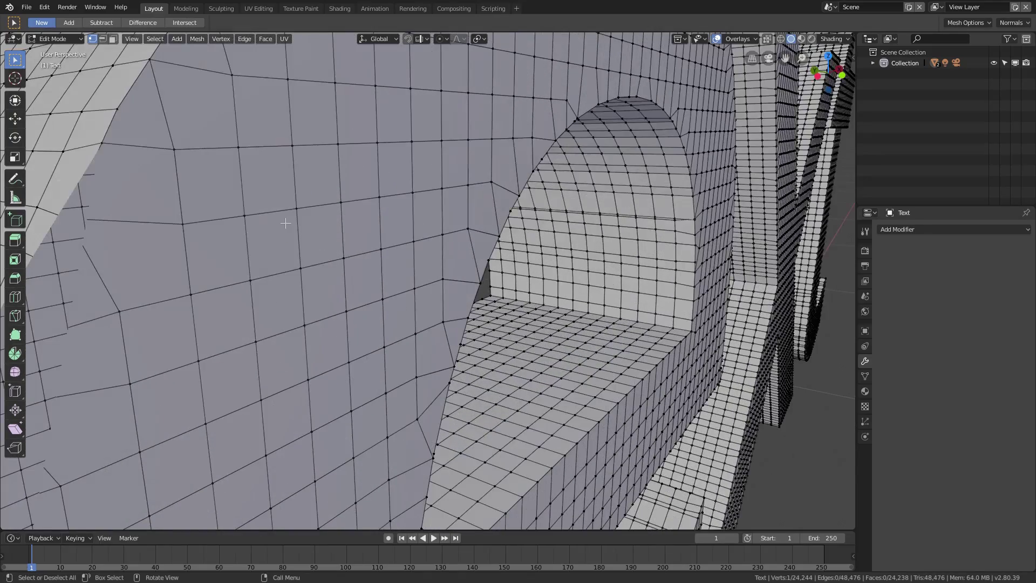
{"action": "scroll", "coordinate": [286, 223], "scroll_direction": "down", "scroll_amount": 3}
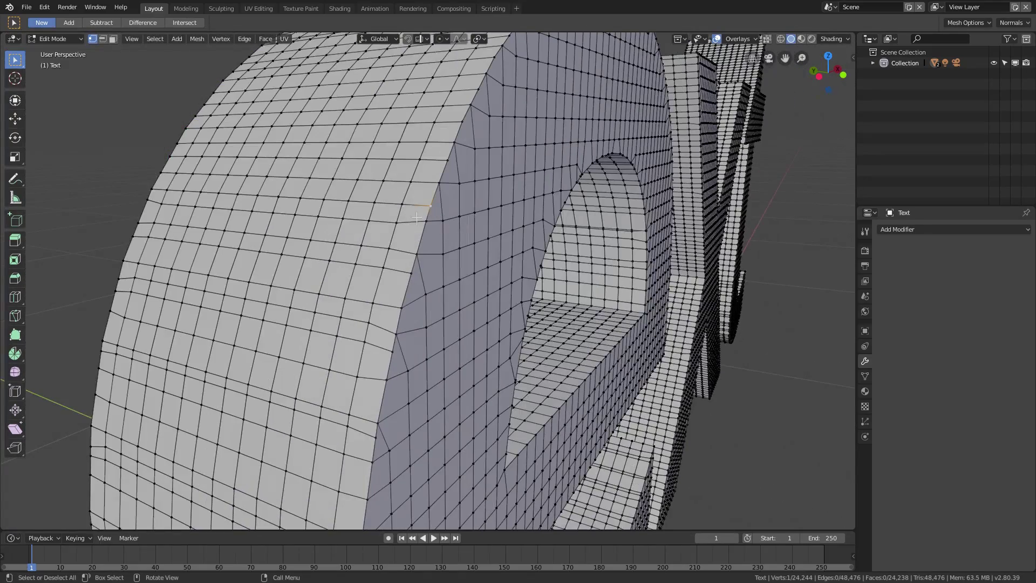
{"action": "middle_click_drag", "start_coordinate": [424, 209], "coordinate": [430, 282]}
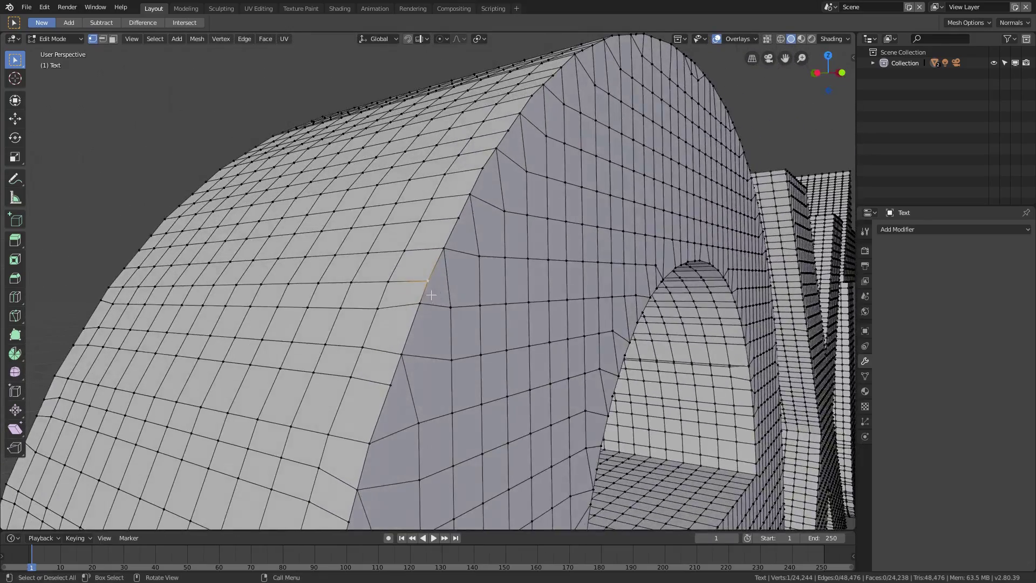
{"action": "scroll", "coordinate": [432, 295], "scroll_direction": "up", "scroll_amount": 2}
{"action": "middle_click_drag", "start_coordinate": [426, 291], "coordinate": [441, 288]}
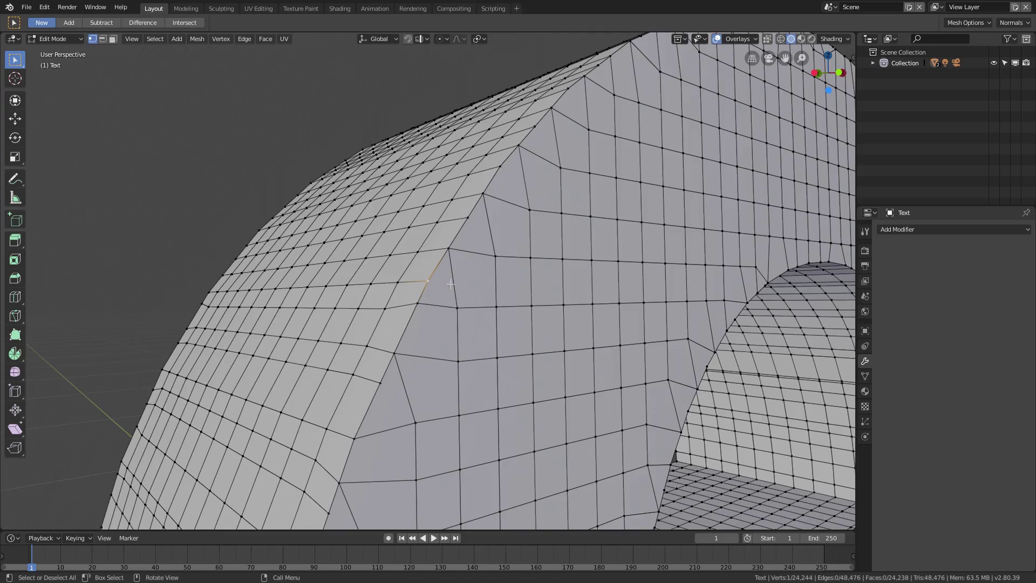
{"action": "mouse_move", "coordinate": [428, 283]}
{"action": "middle_mouse_down"}
{"action": "mouse_move", "coordinate": [446, 281]}
{"action": "mouse_move", "coordinate": [424, 301]}
{"action": "middle_mouse_up"}
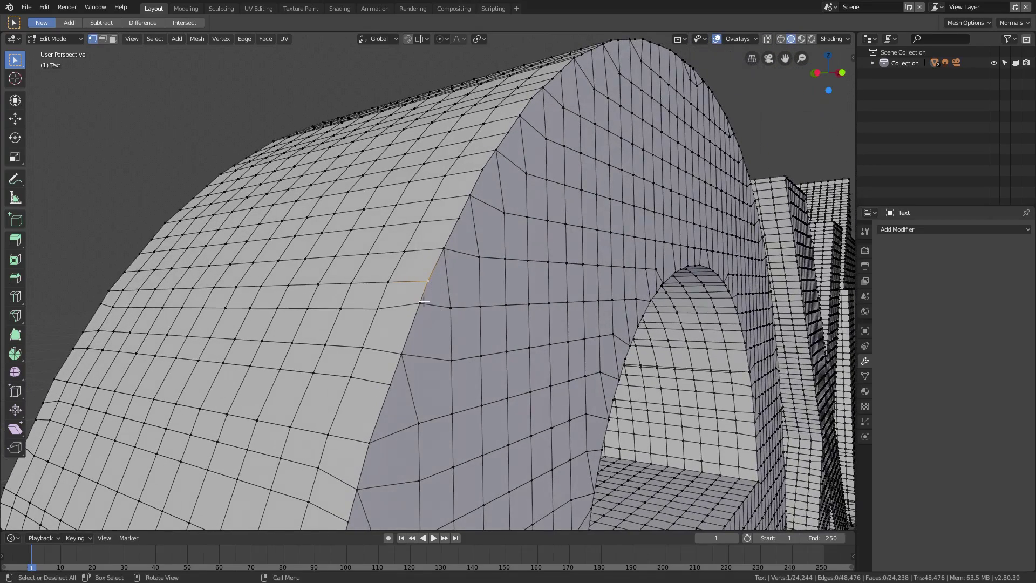
Turn on snapping and set the snap target to Vertex
{"action": "left_click", "coordinate": [409, 39]}
{"action": "left_click", "coordinate": [419, 39]}
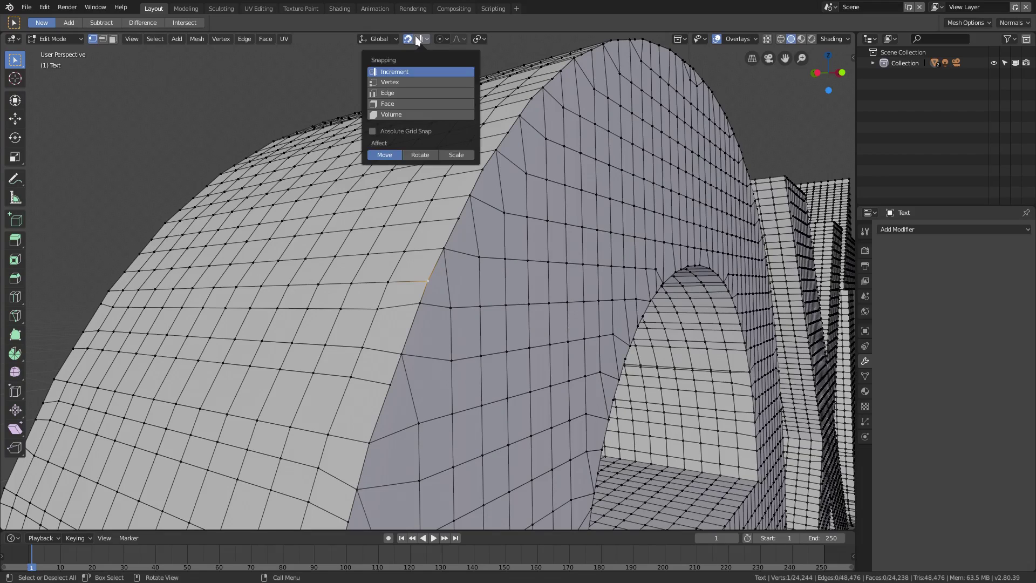
{"action": "left_click", "coordinate": [417, 82]}
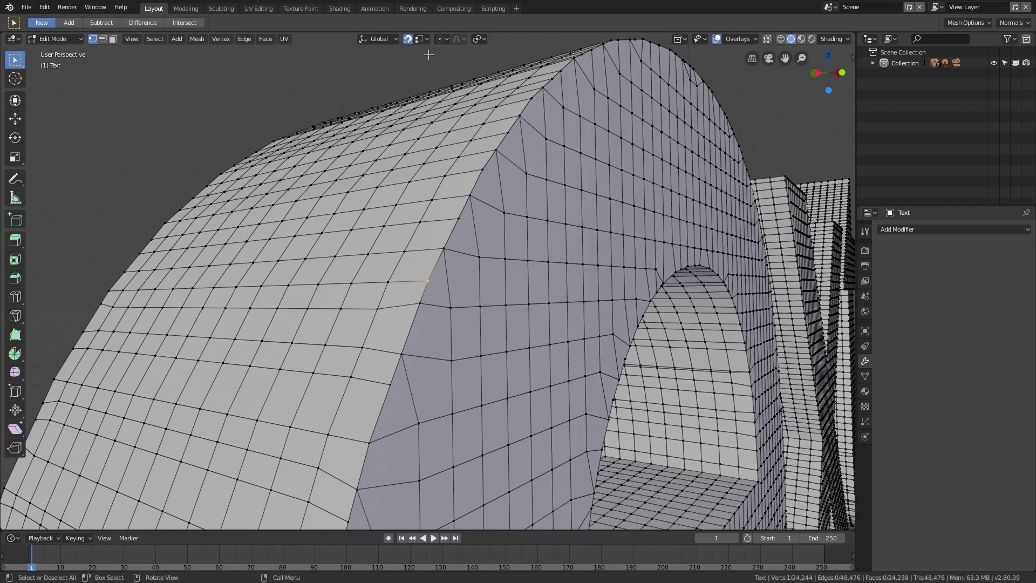
{"action": "left_click", "coordinate": [419, 38]}
Move the selected vertex of the letter e so it snaps onto the adjacent vertex just below it on the edge
{"action": "key", "text": "g"}
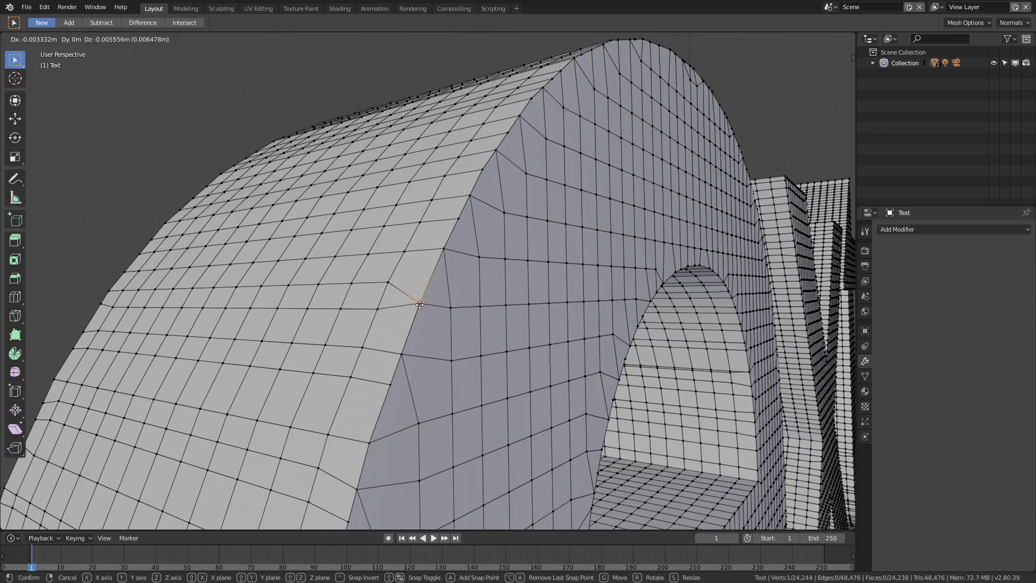
{"action": "left_click", "coordinate": [414, 305]}
{"action": "scroll", "coordinate": [442, 333], "scroll_direction": "up", "scroll_amount": 2}
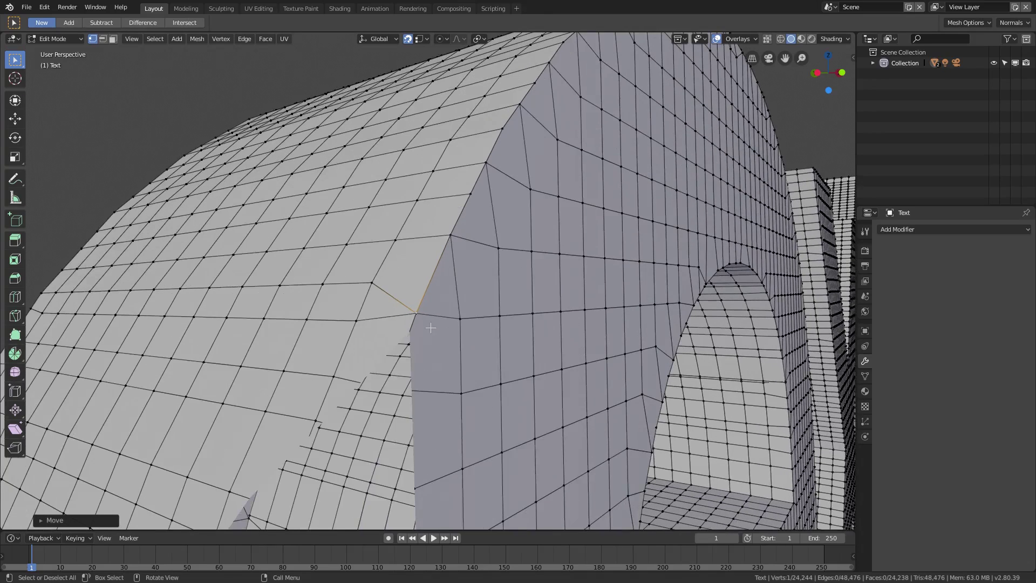
{"action": "left_click", "coordinate": [419, 309]}
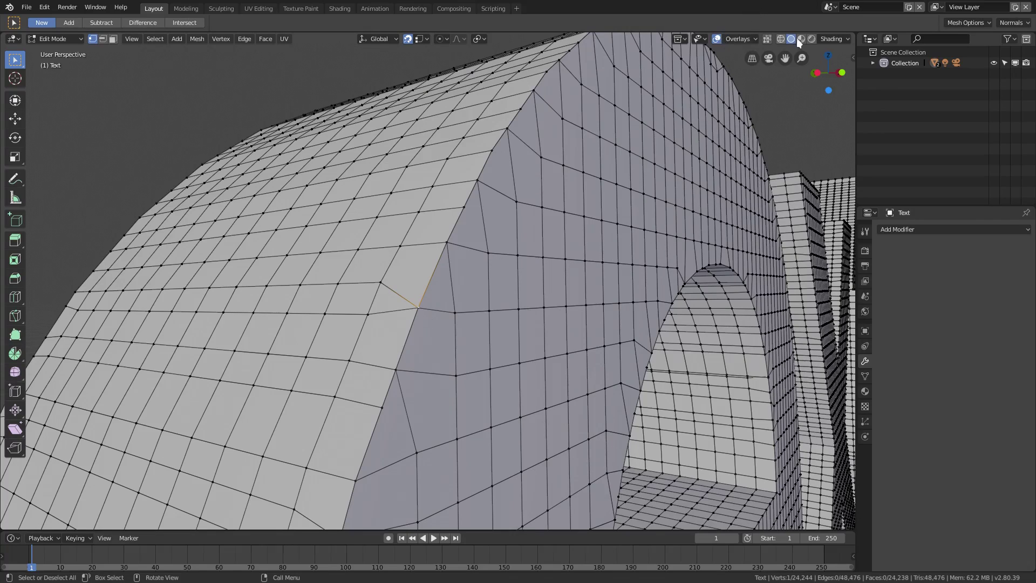
Enable X-Ray and box-select both overlapping vertices on the letter e's front edge
{"action": "left_click", "coordinate": [768, 39]}
{"action": "middle_click_drag", "start_coordinate": [439, 258], "coordinate": [414, 306]}
{"action": "key", "text": "b"}
{"action": "left_click_drag", "start_coordinate": [413, 306], "coordinate": [422, 313]}
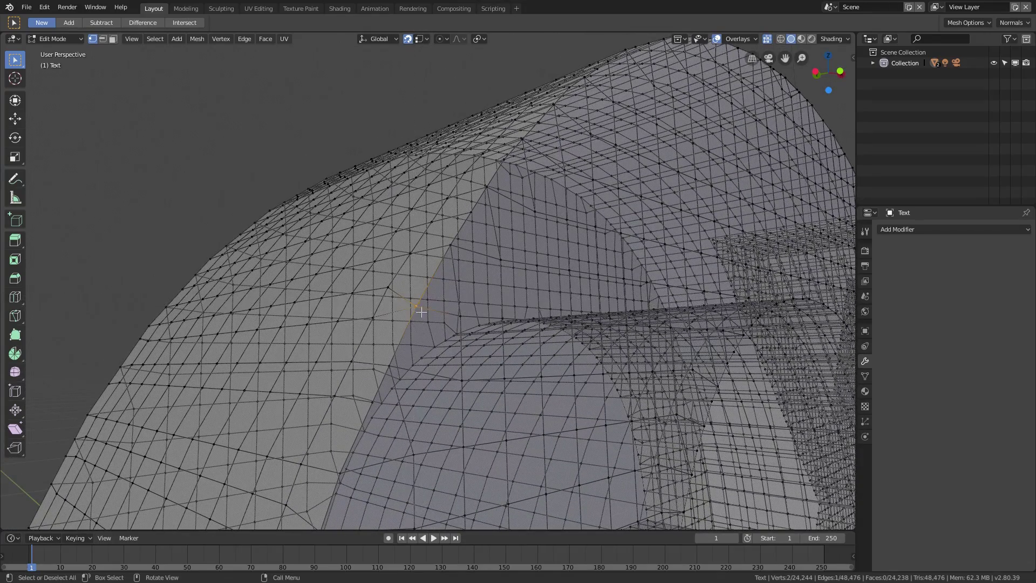
{"action": "middle_click_drag", "start_coordinate": [424, 315], "coordinate": [420, 308]}
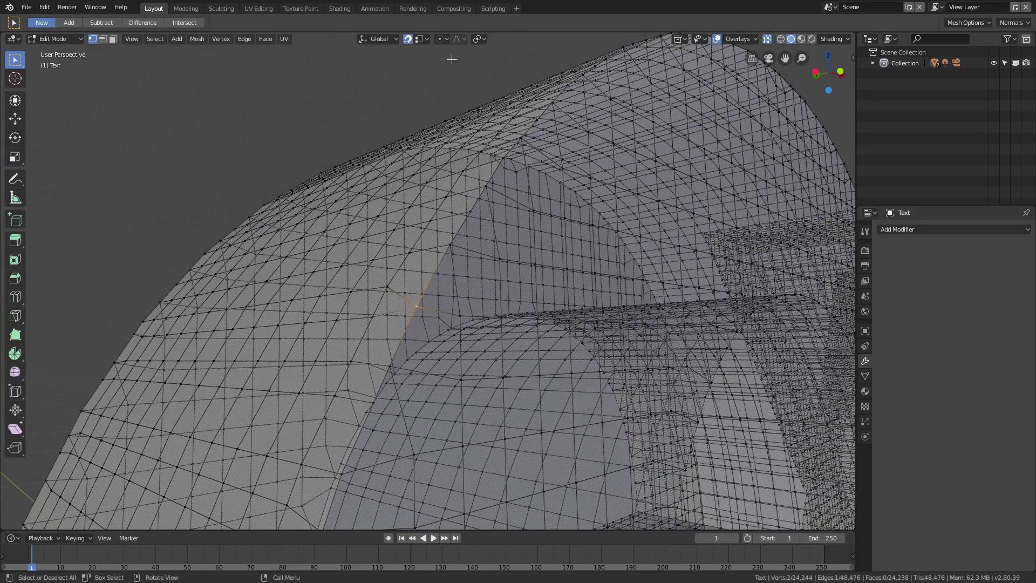
Merge the two overlapping vertices with the At First option
{"action": "left_click", "coordinate": [267, 39]}
{"action": "mouse_move", "coordinate": [222, 44]}
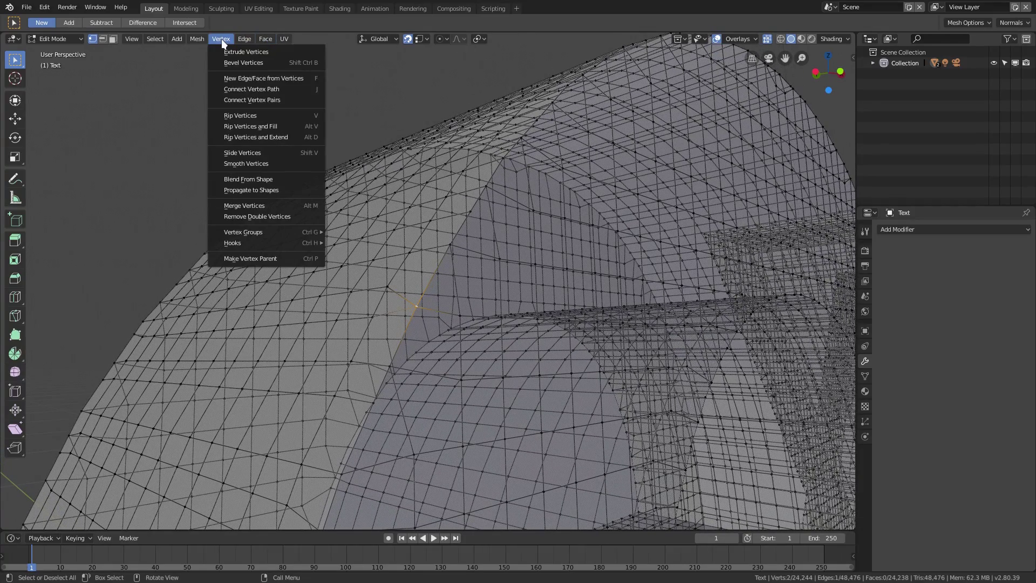
{"action": "left_click", "coordinate": [266, 206]}
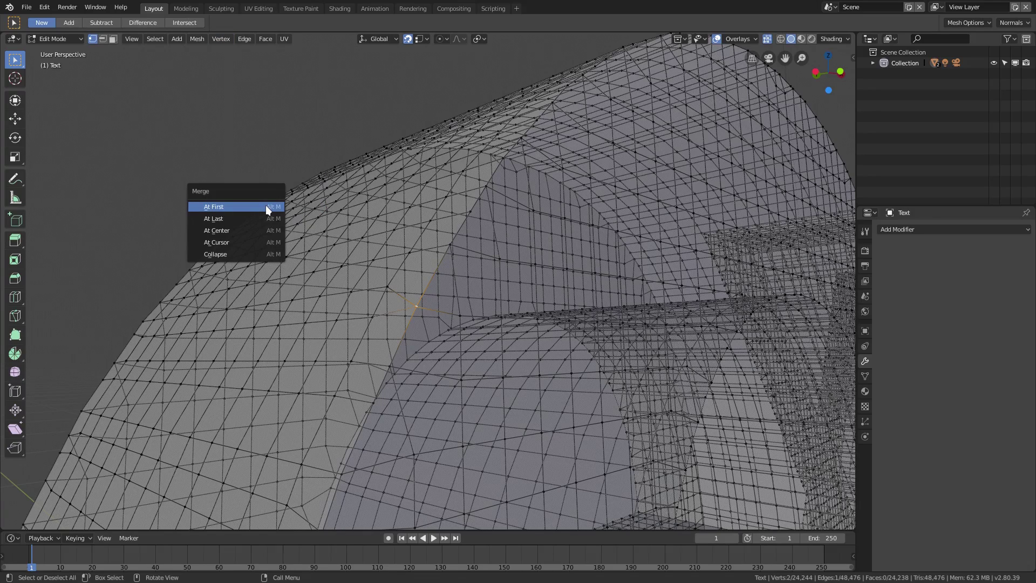
{"action": "left_click", "coordinate": [240, 206]}
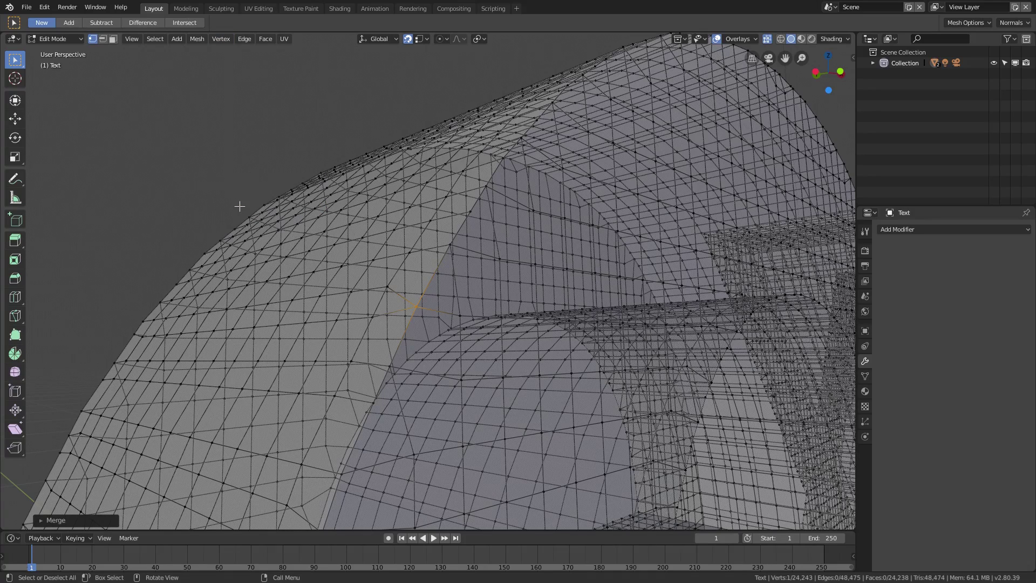
{"action": "left_click", "coordinate": [417, 308]}
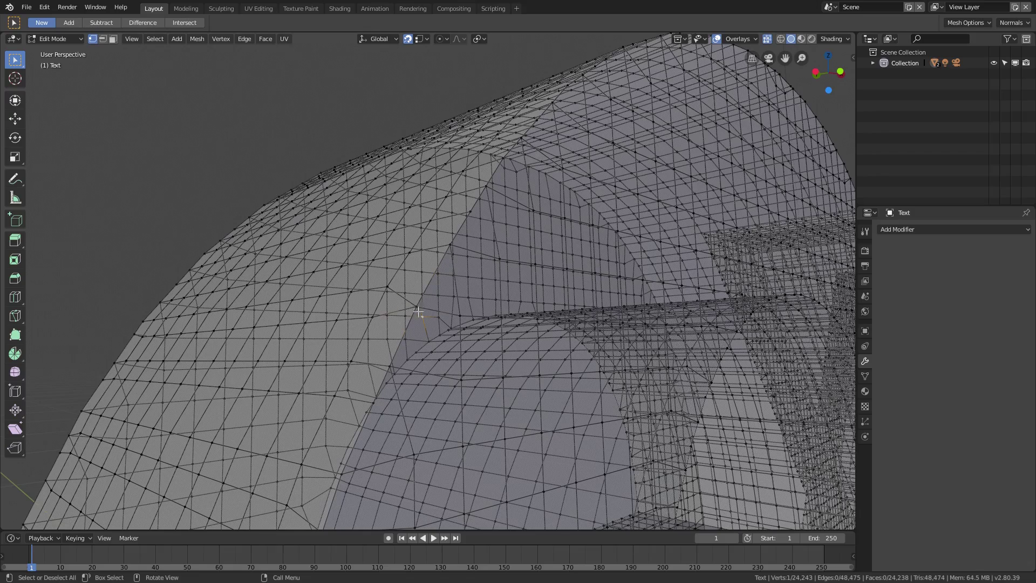
Turn off X-Ray and check the merged vertex with a trial move that is cancelled
{"action": "left_click", "coordinate": [767, 39]}
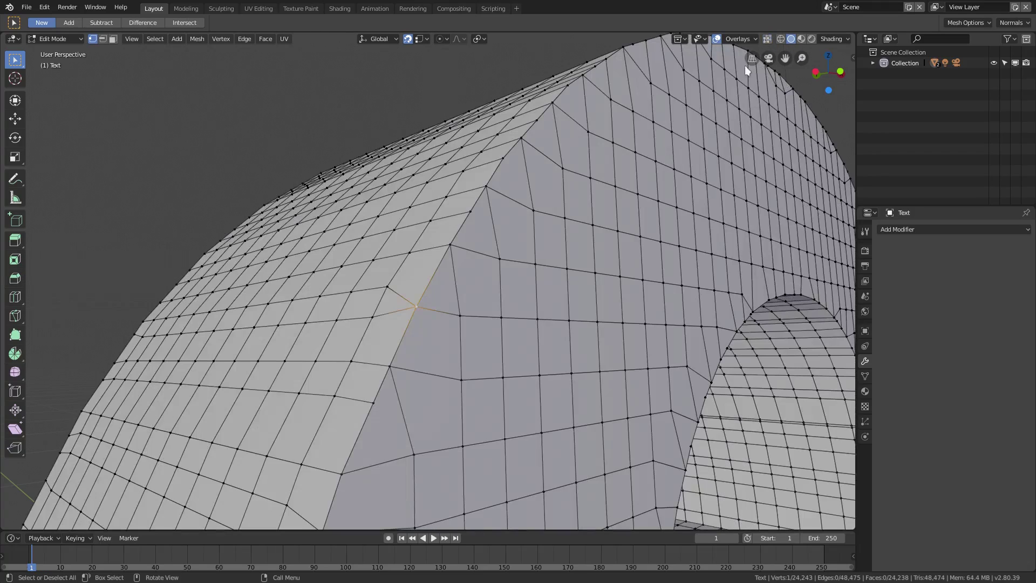
{"action": "middle_click_drag", "start_coordinate": [434, 292], "coordinate": [442, 293]}
{"action": "key", "text": "g"}
{"action": "right_click", "coordinate": [387, 306]}
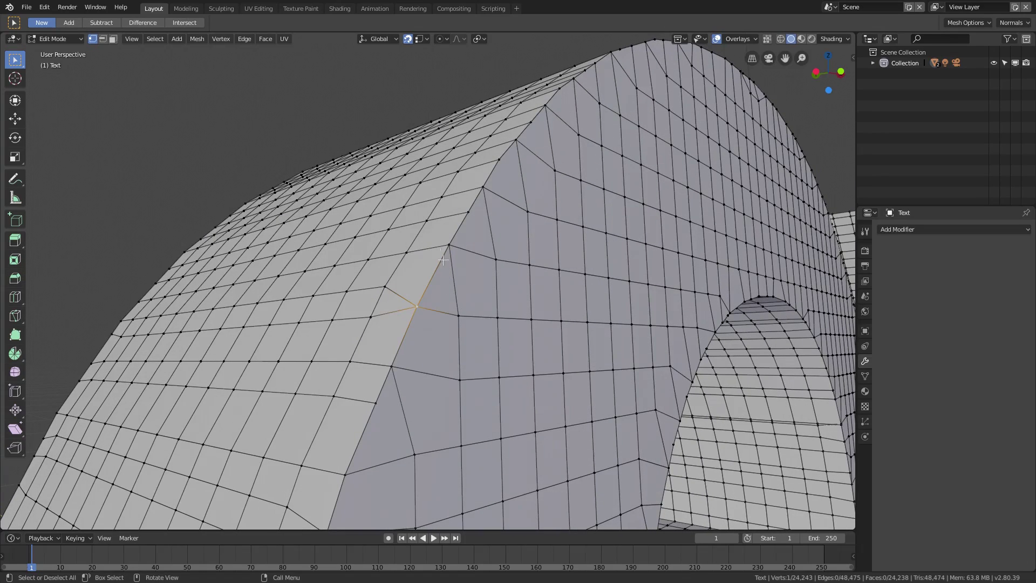
Snap the vertex one row in from the letter e's front edge onto the vertex just below it
{"action": "key", "text": "g"}
{"action": "right_click", "coordinate": [439, 328]}
{"action": "scroll", "coordinate": [440, 328], "scroll_direction": "up", "scroll_amount": 1}
{"action": "middle_click_drag", "start_coordinate": [440, 328], "coordinate": [378, 285]}
{"action": "left_click", "coordinate": [375, 282]}
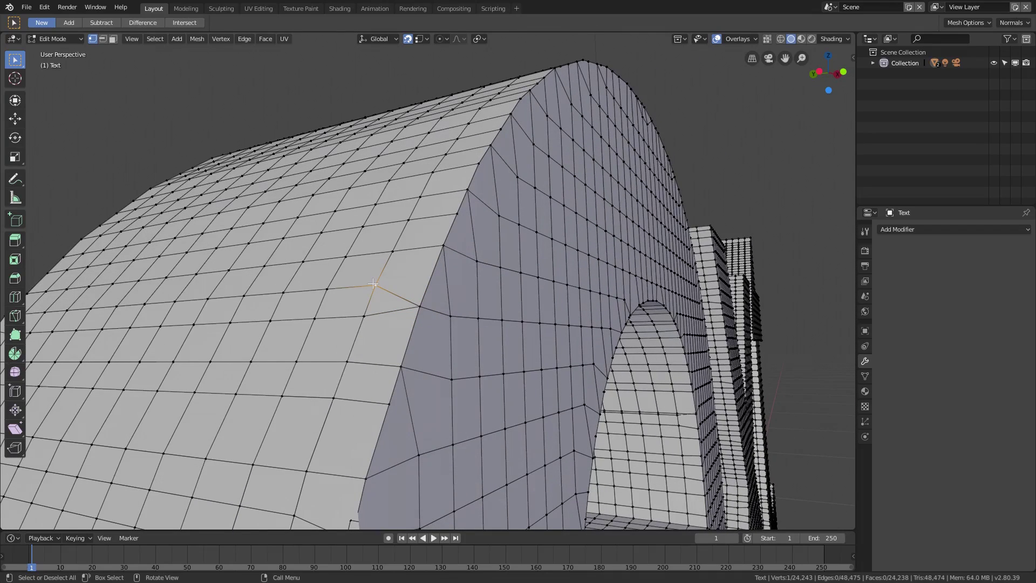
{"action": "key", "text": "g"}
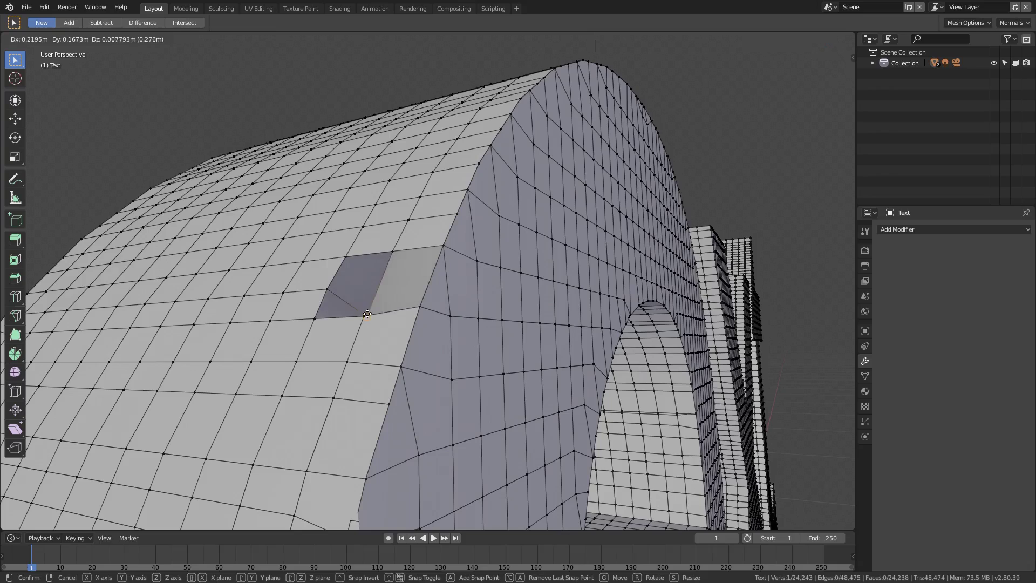
{"action": "left_click", "coordinate": [359, 325]}
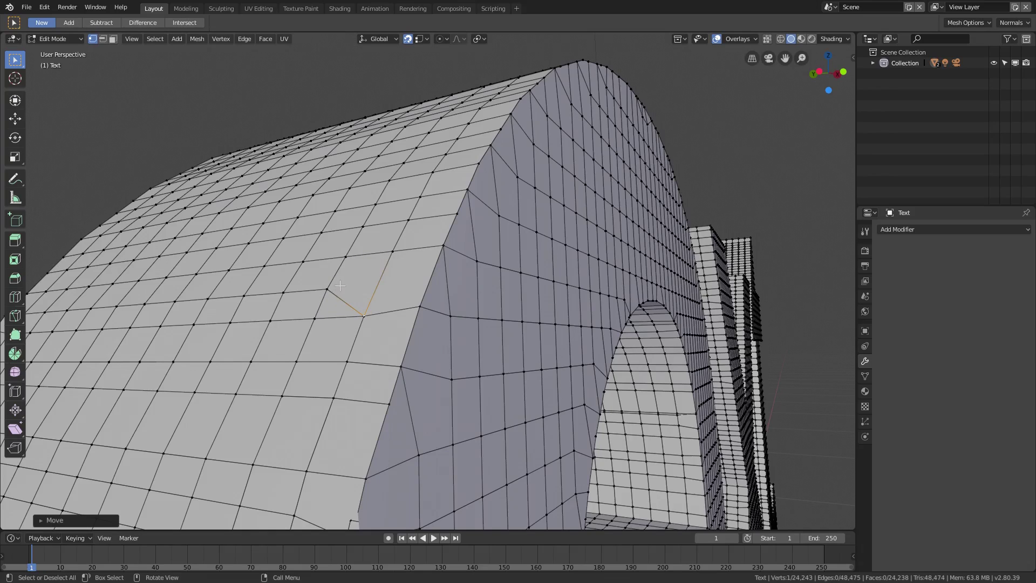
Snap the next vertex further along the same row of the letter e onto its lower neighbor
{"action": "key", "text": "g"}
{"action": "left_click", "coordinate": [312, 328]}
{"action": "left_click", "coordinate": [315, 321], "text": "shift"}
{"action": "left_click", "coordinate": [316, 320], "text": "shift"}
{"action": "left_click", "coordinate": [316, 320], "text": "shift"}
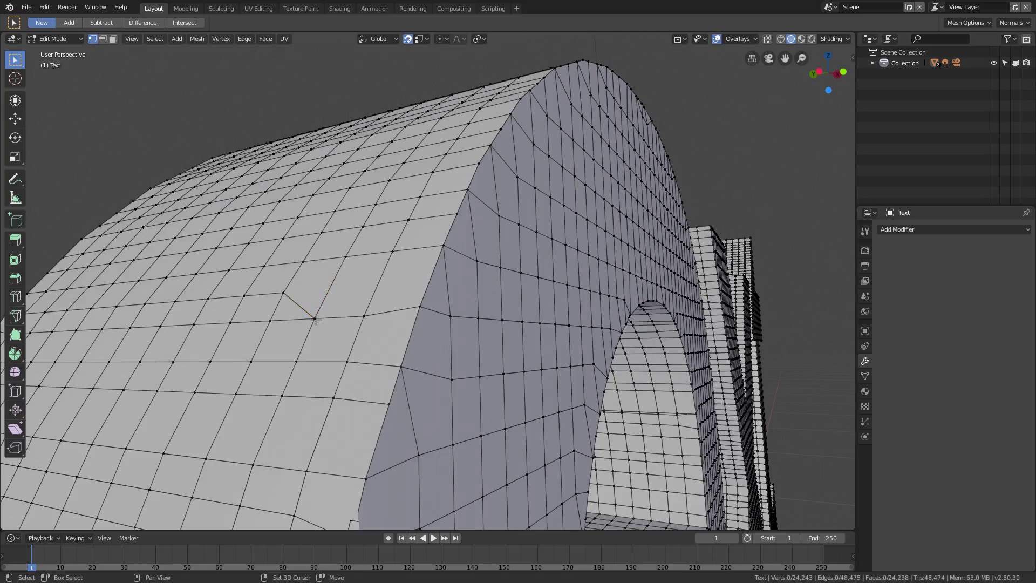
{"action": "left_click", "coordinate": [316, 321], "text": "shift"}
Enable X-Ray and select two overlapping vertices on the letter e's outer surface
{"action": "middle_click_drag", "start_coordinate": [315, 319], "coordinate": [311, 254]}
{"action": "left_click", "coordinate": [767, 39]}
{"action": "left_click", "coordinate": [345, 291], "text": "shift"}
{"action": "middle_click_drag", "start_coordinate": [391, 195], "coordinate": [394, 272]}
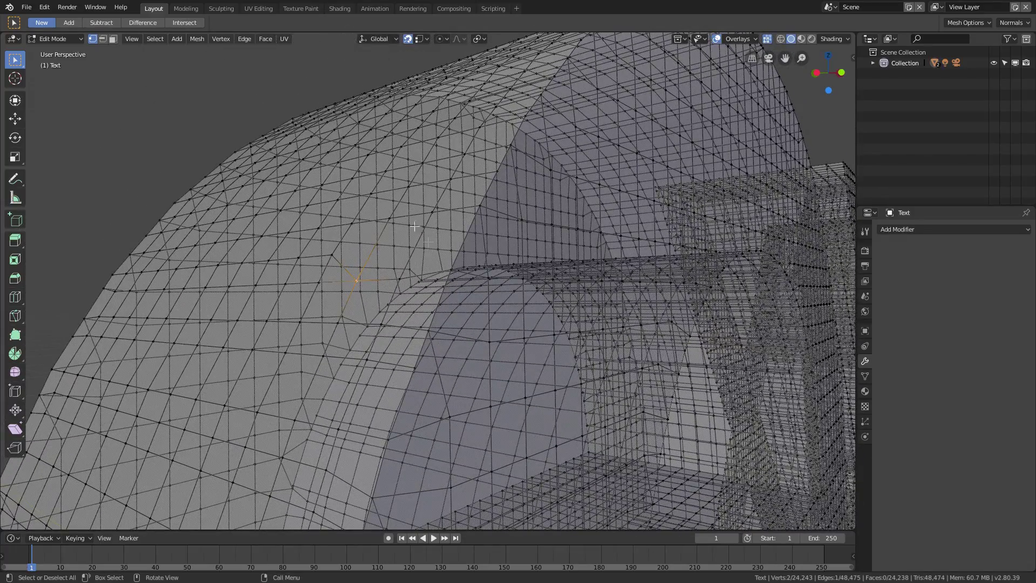
Return to Object Mode and turn off X-Ray
{"action": "key", "text": "Tab"}
{"action": "middle_click_drag", "start_coordinate": [535, 237], "coordinate": [494, 258]}
{"action": "scroll", "coordinate": [494, 258], "scroll_direction": "down", "scroll_amount": 6}
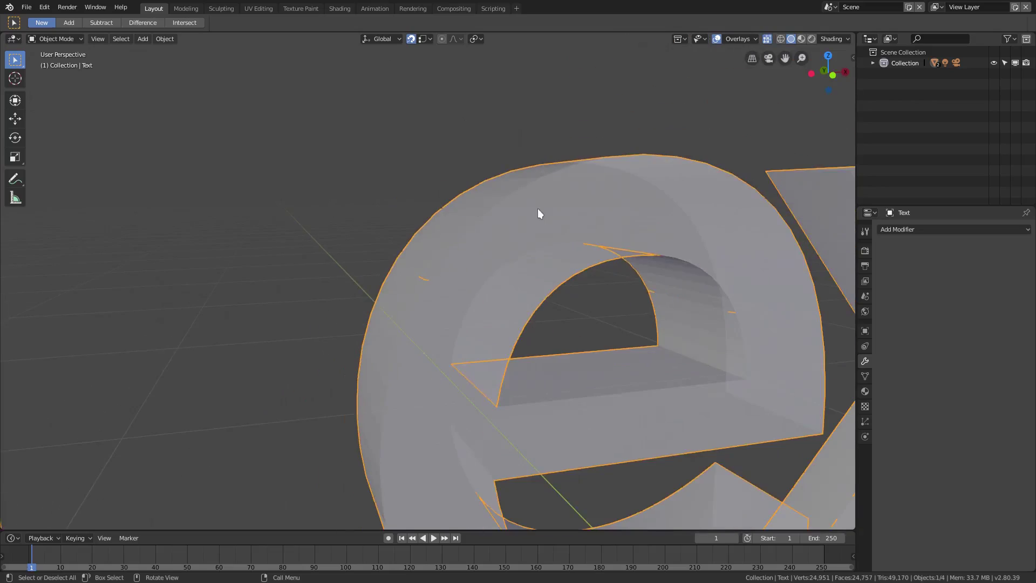
{"action": "middle_click_drag", "start_coordinate": [538, 208], "coordinate": [583, 259]}
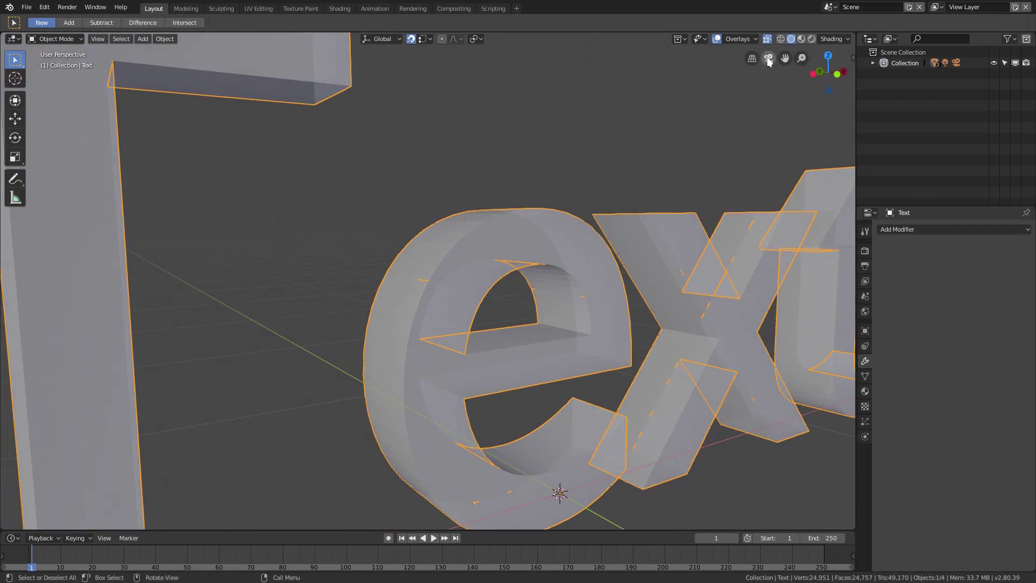
{"action": "left_click", "coordinate": [767, 39]}
Move the other text object along the global X axis so it sits directly beside the remeshed text
{"action": "scroll", "coordinate": [639, 319], "scroll_direction": "down", "scroll_amount": 3}
{"action": "middle_click_drag", "start_coordinate": [639, 318], "coordinate": [44, 306]}
{"action": "scroll", "coordinate": [460, 265], "scroll_direction": "down", "scroll_amount": 3}
{"action": "left_click", "coordinate": [36, 277]}
{"action": "key", "text": "g"}
{"action": "key", "text": "x"}
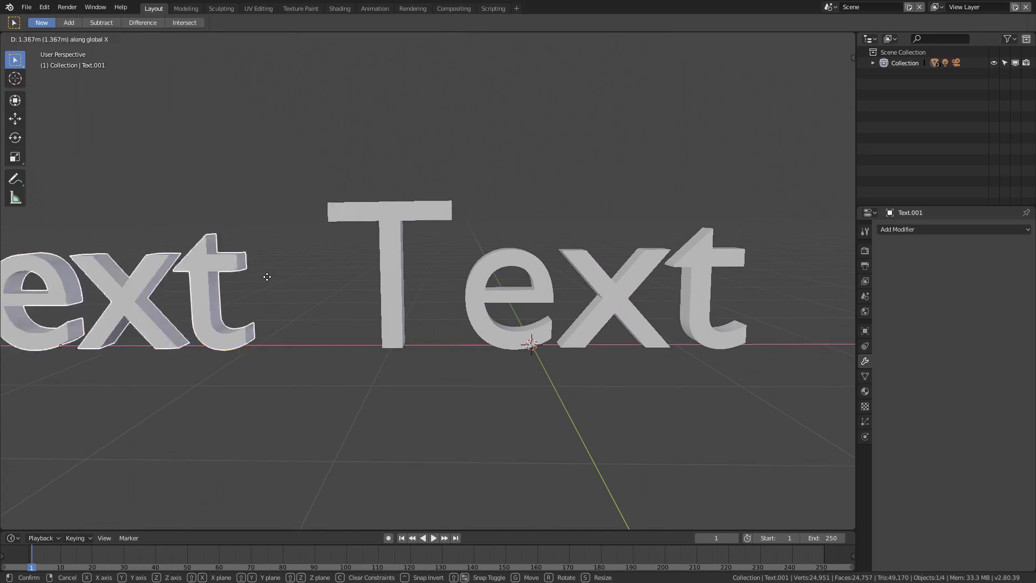
{"action": "left_click", "coordinate": [302, 278]}
{"action": "middle_click_drag", "start_coordinate": [523, 339], "coordinate": [594, 338], "text": "shift"}
{"action": "left_click", "coordinate": [594, 338]}
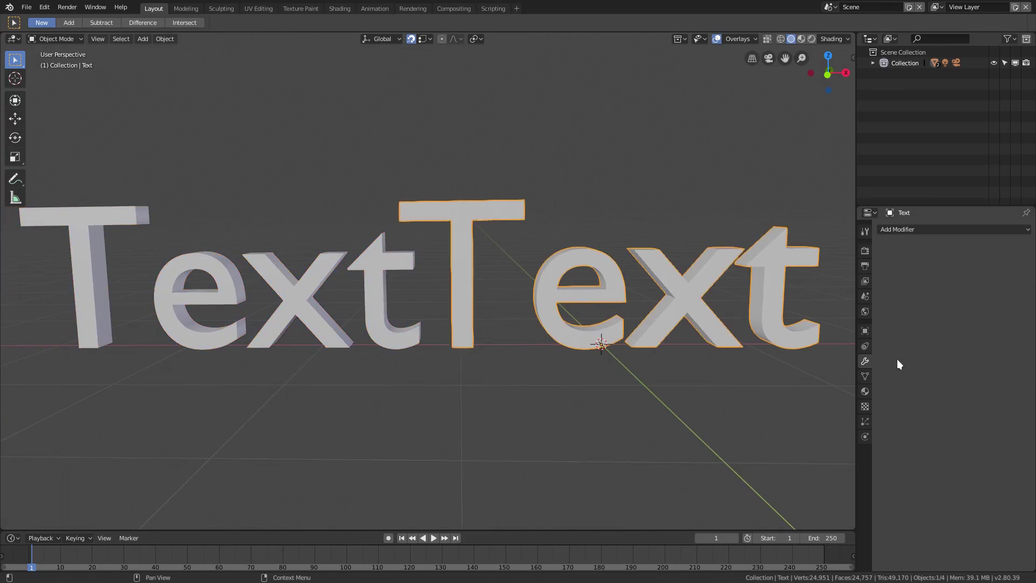
{"action": "left_click", "coordinate": [864, 377]}
{"action": "left_click", "coordinate": [865, 362]}
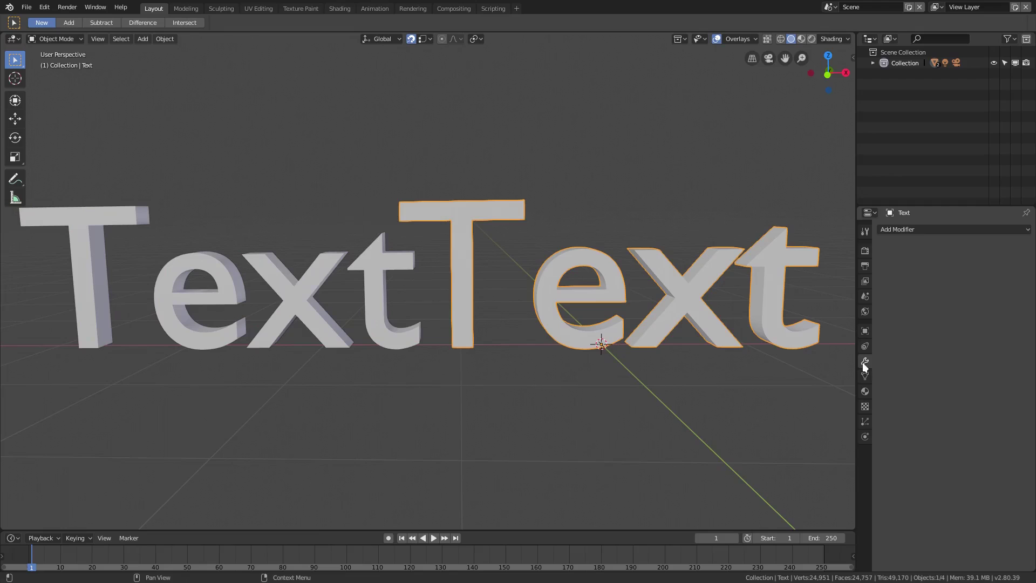
Add a Displace modifier to the text object without remeshing and create a new texture for it
{"action": "left_click", "coordinate": [328, 283]}
{"action": "middle_click_drag", "start_coordinate": [352, 321], "coordinate": [456, 342], "text": "shift"}
{"action": "left_click", "coordinate": [928, 229]}
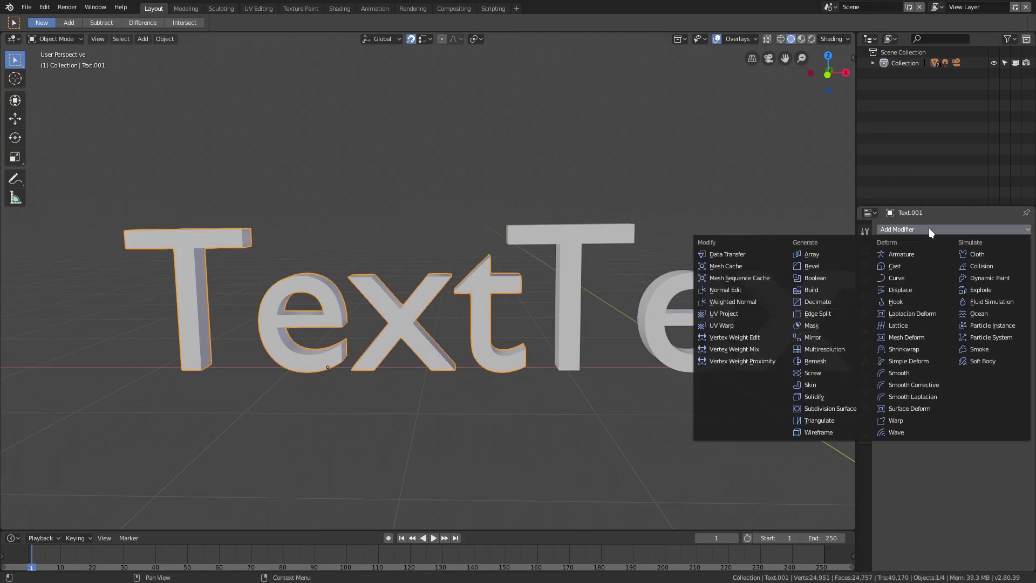
{"action": "left_click", "coordinate": [921, 288]}
{"action": "middle_click_drag", "start_coordinate": [559, 349], "coordinate": [535, 355]}
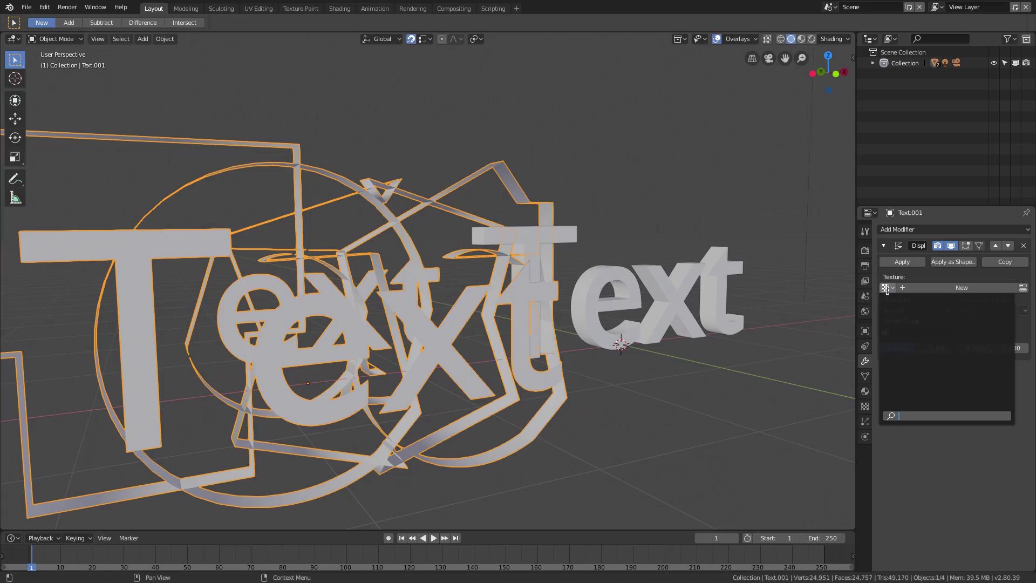
{"action": "left_click", "coordinate": [929, 287]}
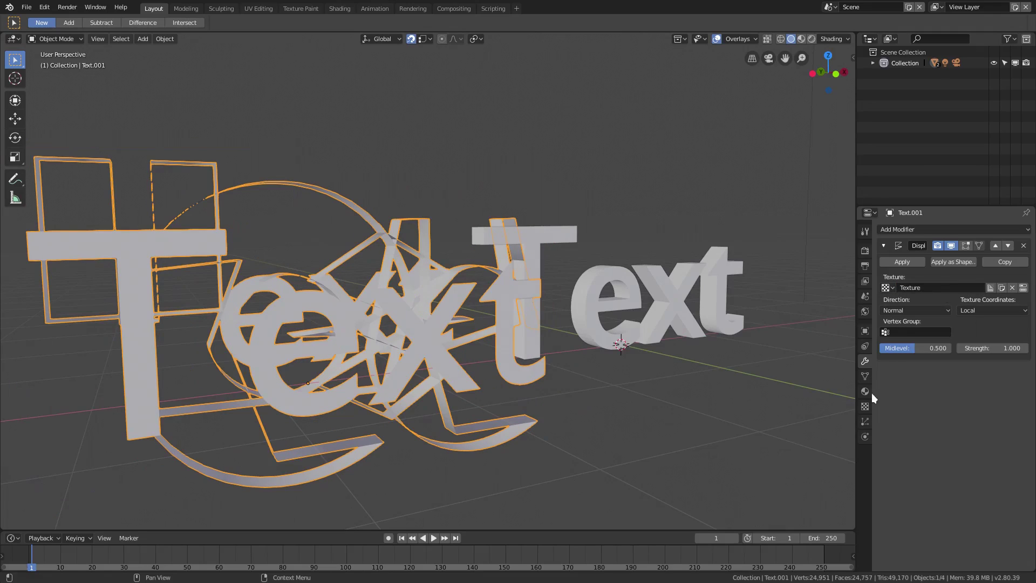
Change the displacement texture's type to Clouds
{"action": "left_click", "coordinate": [864, 406]}
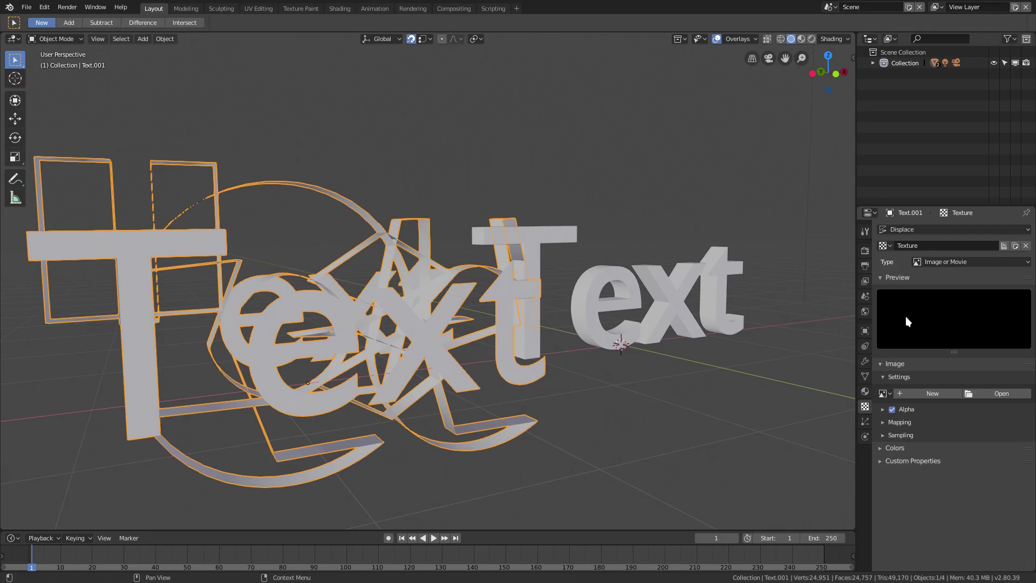
{"action": "left_click", "coordinate": [937, 263]}
{"action": "left_click", "coordinate": [937, 225]}
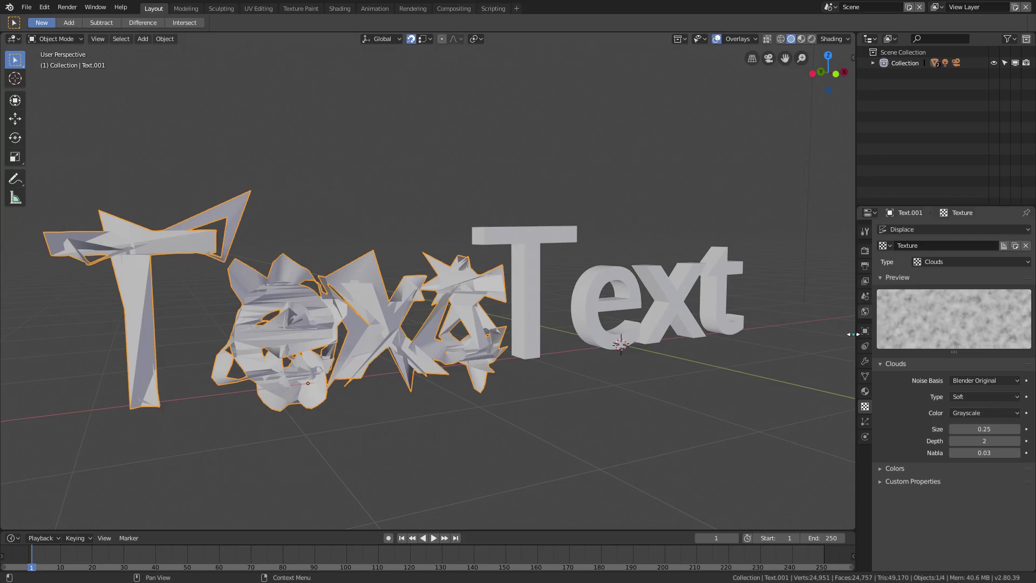
Set the Displace modifier's strength to 0.1 on the text without remeshing
{"action": "left_click", "coordinate": [865, 360]}
{"action": "left_click", "coordinate": [1001, 348]}
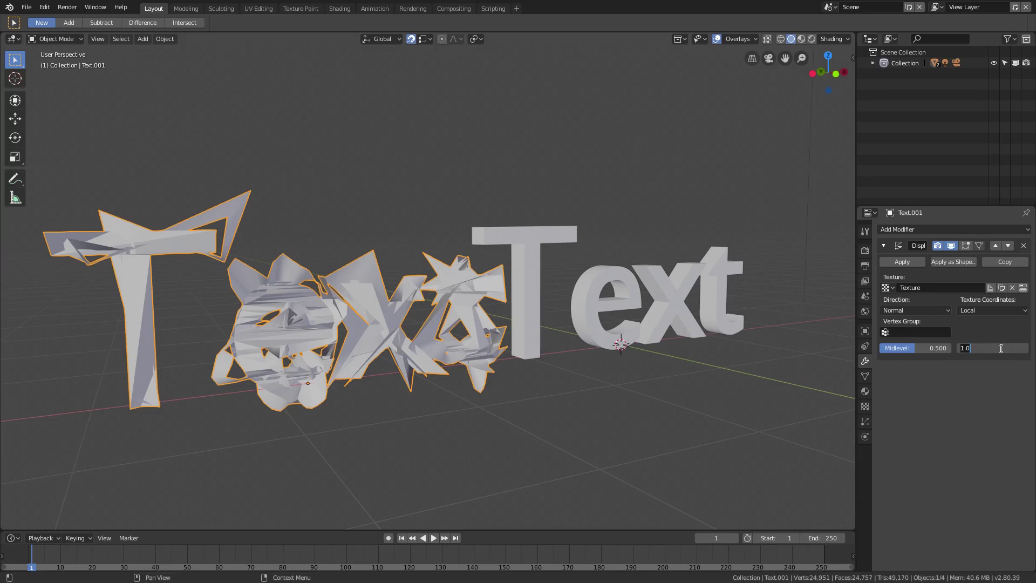
{"action": "type", "text": ".1"}
{"action": "key", "text": "Return"}
Examine the displaced letter e up close and check its underlying mesh topology in Edit Mode
{"action": "middle_click_drag", "start_coordinate": [724, 404], "coordinate": [407, 260]}
{"action": "scroll", "coordinate": [550, 293], "scroll_direction": "up", "scroll_amount": 1}
{"action": "scroll", "coordinate": [410, 279], "scroll_direction": "up", "scroll_amount": 3}
{"action": "scroll", "coordinate": [424, 264], "scroll_direction": "down", "scroll_amount": 6}
{"action": "scroll", "coordinate": [459, 384], "scroll_direction": "up", "scroll_amount": 5}
{"action": "middle_click_drag", "start_coordinate": [459, 384], "coordinate": [441, 371]}
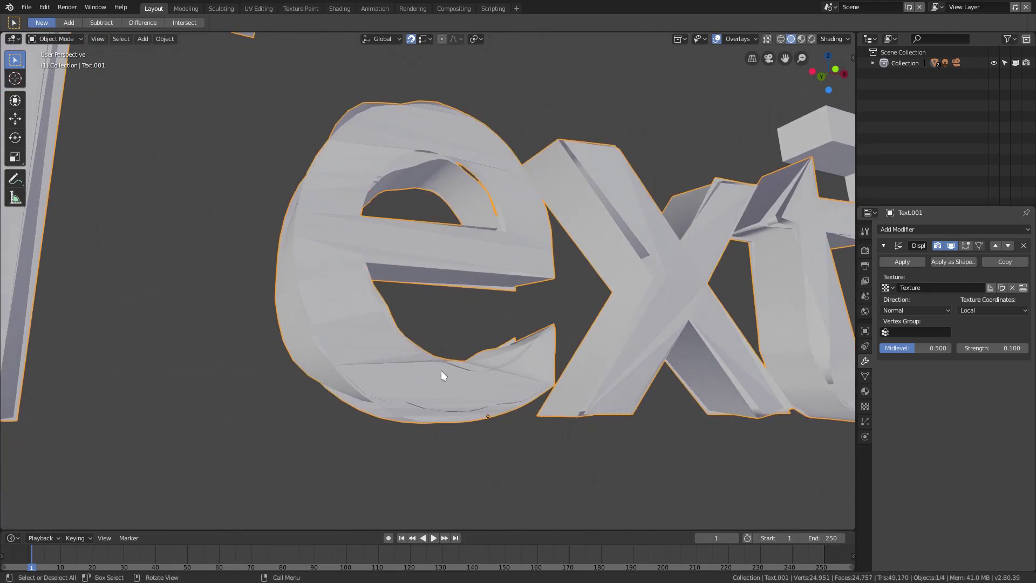
{"action": "key", "text": "Tab"}
{"action": "middle_click_drag", "start_coordinate": [448, 251], "coordinate": [458, 266]}
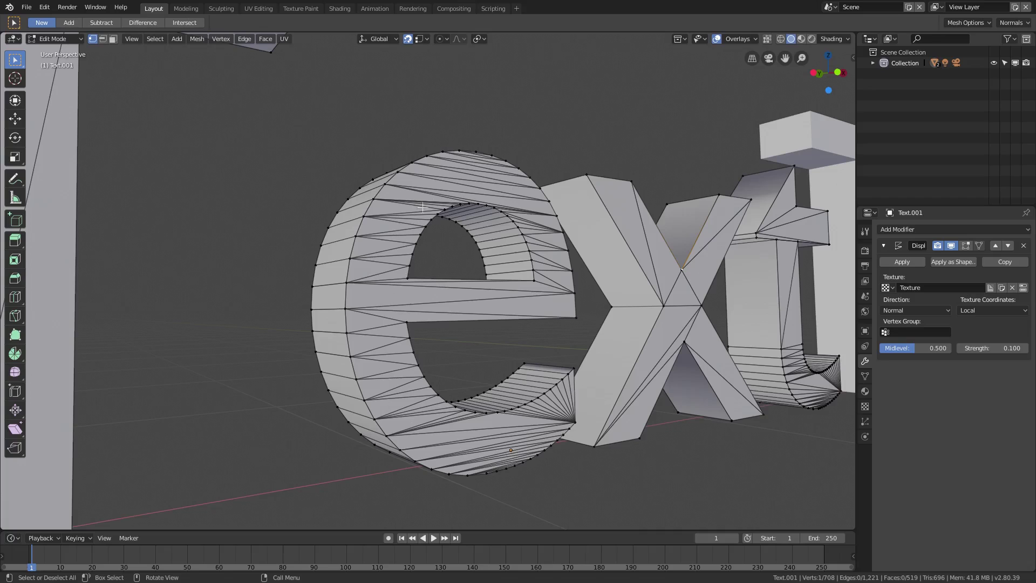
{"action": "key", "text": "Tab"}
Select the remeshed text object and add a Displace modifier to it
{"action": "scroll", "coordinate": [422, 237], "scroll_direction": "down", "scroll_amount": 4}
{"action": "middle_click_drag", "start_coordinate": [448, 291], "coordinate": [420, 300]}
{"action": "middle_click_drag", "start_coordinate": [589, 311], "coordinate": [37, 324], "text": "shift"}
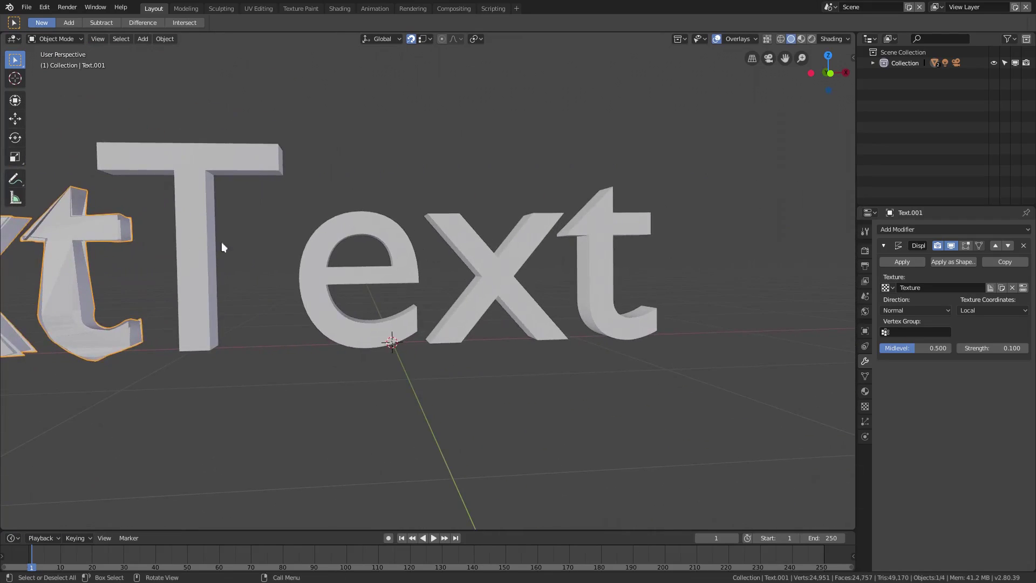
{"action": "left_click", "coordinate": [369, 271]}
{"action": "middle_click_drag", "start_coordinate": [368, 270], "coordinate": [486, 254]}
{"action": "left_click", "coordinate": [973, 230]}
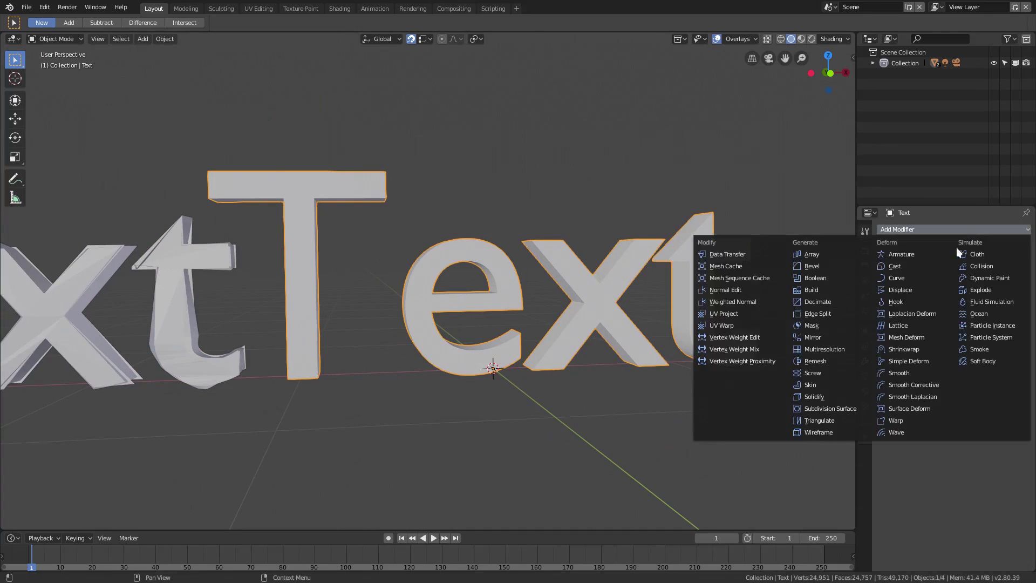
{"action": "left_click", "coordinate": [916, 290]}
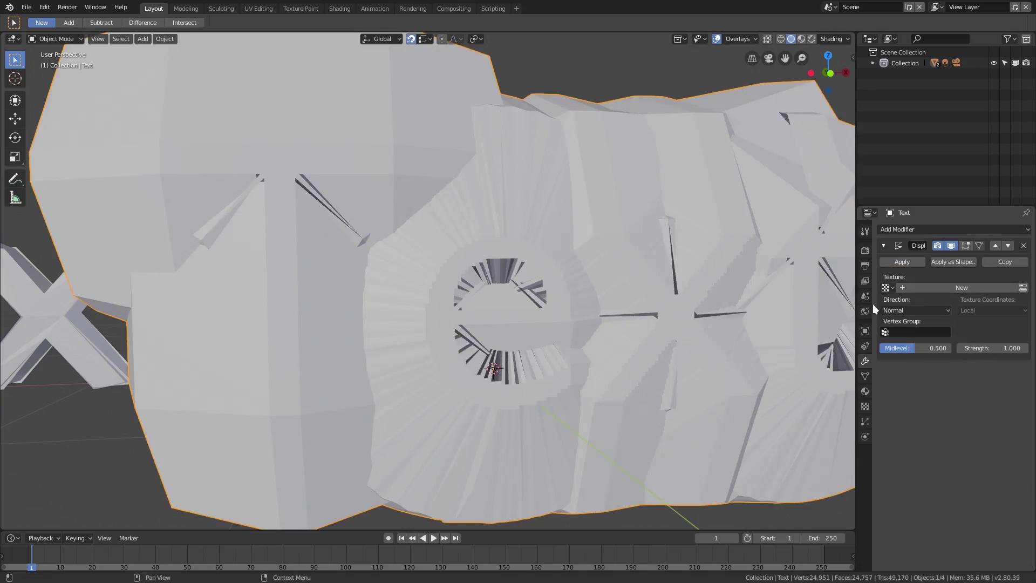
Assign the existing texture named Texture to the remeshed text's Displace modifier and set its strength to 0.1
{"action": "left_click", "coordinate": [888, 288]}
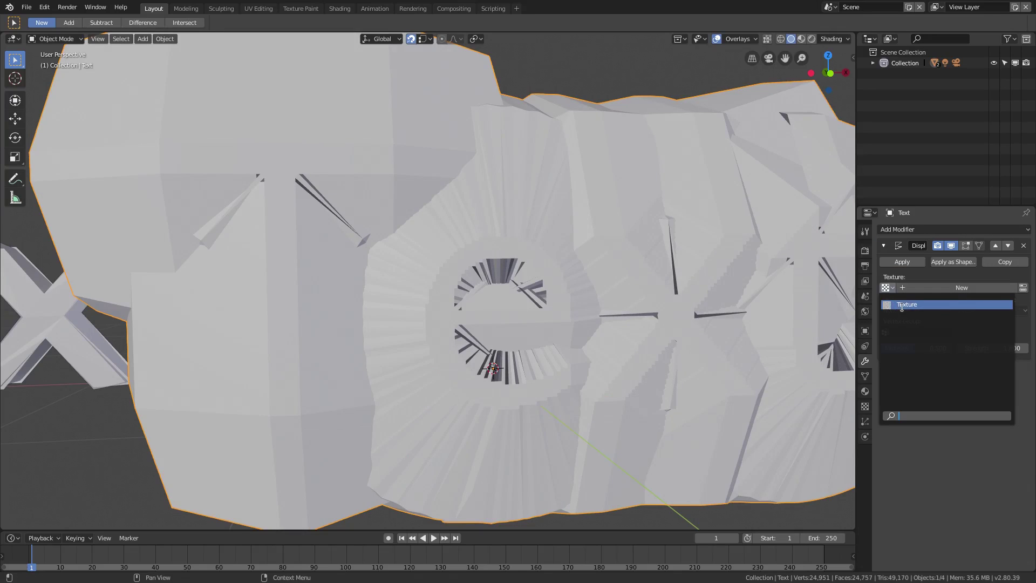
{"action": "left_click", "coordinate": [902, 307]}
{"action": "left_click", "coordinate": [888, 288]}
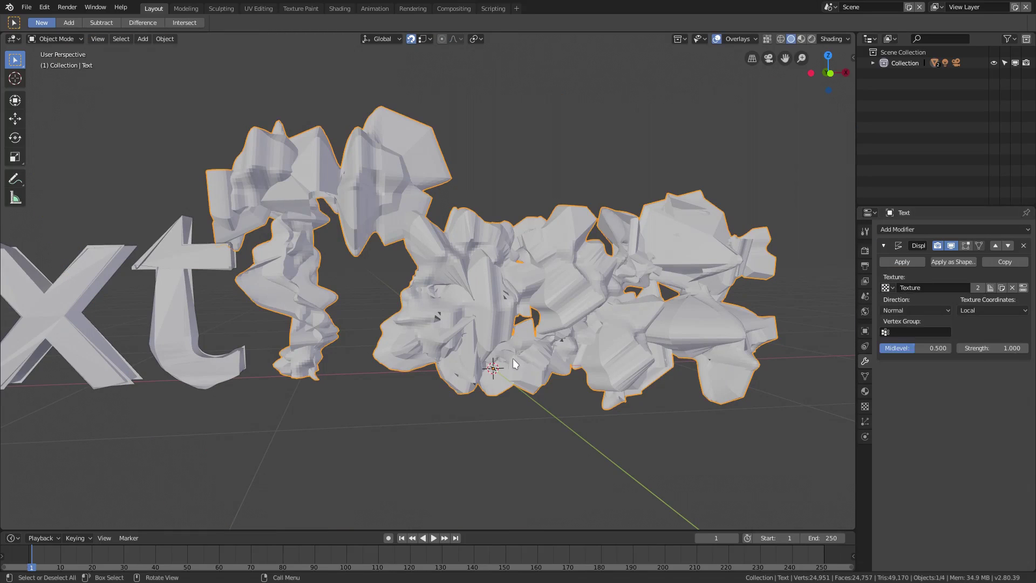
{"action": "left_click", "coordinate": [984, 348]}
{"action": "type", "text": ".1"}
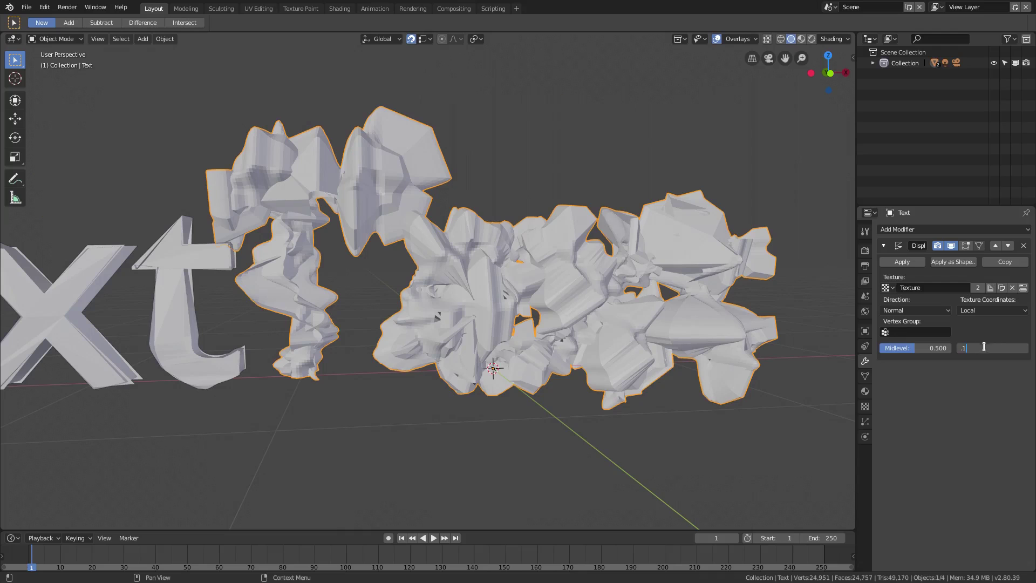
{"action": "key", "text": "Return"}
Examine the displaced surface of the remeshed text from several angles and compare it with the text without remeshing
{"action": "middle_click_drag", "start_coordinate": [472, 354], "coordinate": [367, 257]}
{"action": "scroll", "coordinate": [348, 262], "scroll_direction": "up", "scroll_amount": 4}
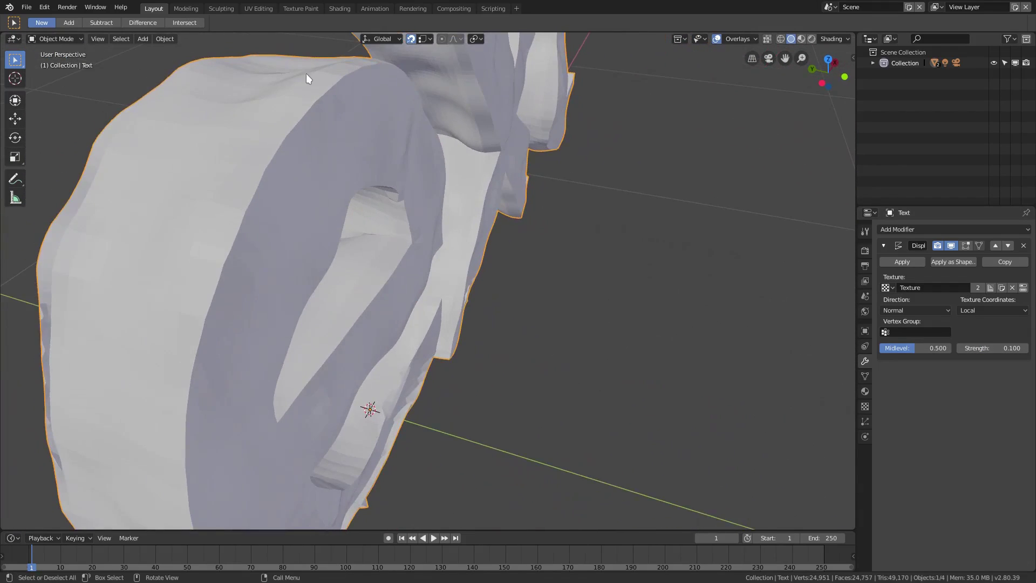
{"action": "middle_click_drag", "start_coordinate": [189, 312], "coordinate": [268, 300]}
{"action": "middle_click_drag", "start_coordinate": [430, 284], "coordinate": [523, 365]}
{"action": "scroll", "coordinate": [475, 346], "scroll_direction": "down", "scroll_amount": 5}
{"action": "middle_click_drag", "start_coordinate": [370, 319], "coordinate": [915, 375]}
{"action": "scroll", "coordinate": [514, 393], "scroll_direction": "up", "scroll_amount": 3}
{"action": "middle_click_drag", "start_coordinate": [515, 393], "coordinate": [483, 402], "text": "shift"}
{"action": "middle_click_drag", "start_coordinate": [709, 247], "coordinate": [384, 375]}
{"action": "scroll", "coordinate": [352, 363], "scroll_direction": "up", "scroll_amount": 3}
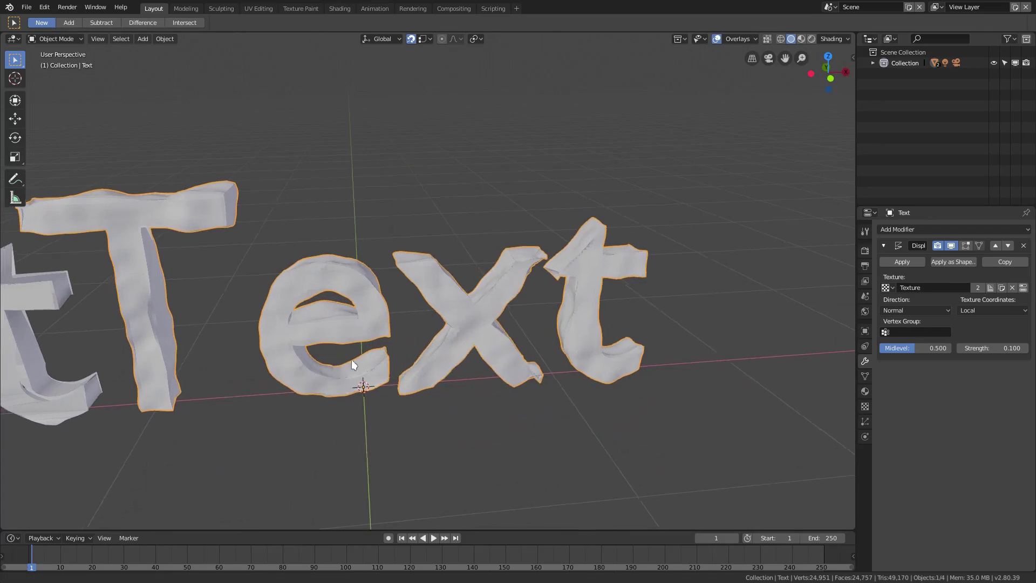
{"action": "middle_click_drag", "start_coordinate": [414, 327], "coordinate": [406, 297]}
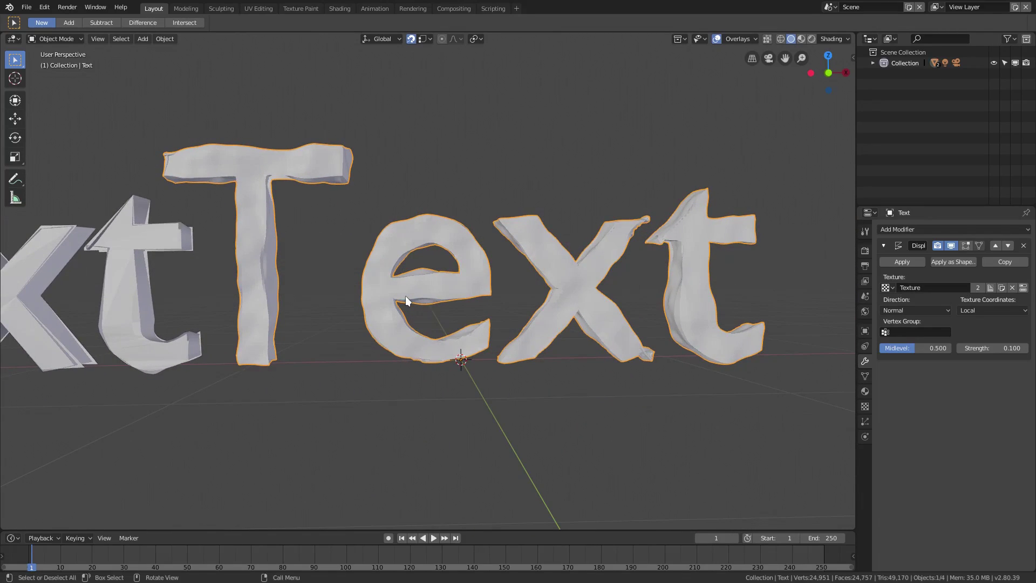